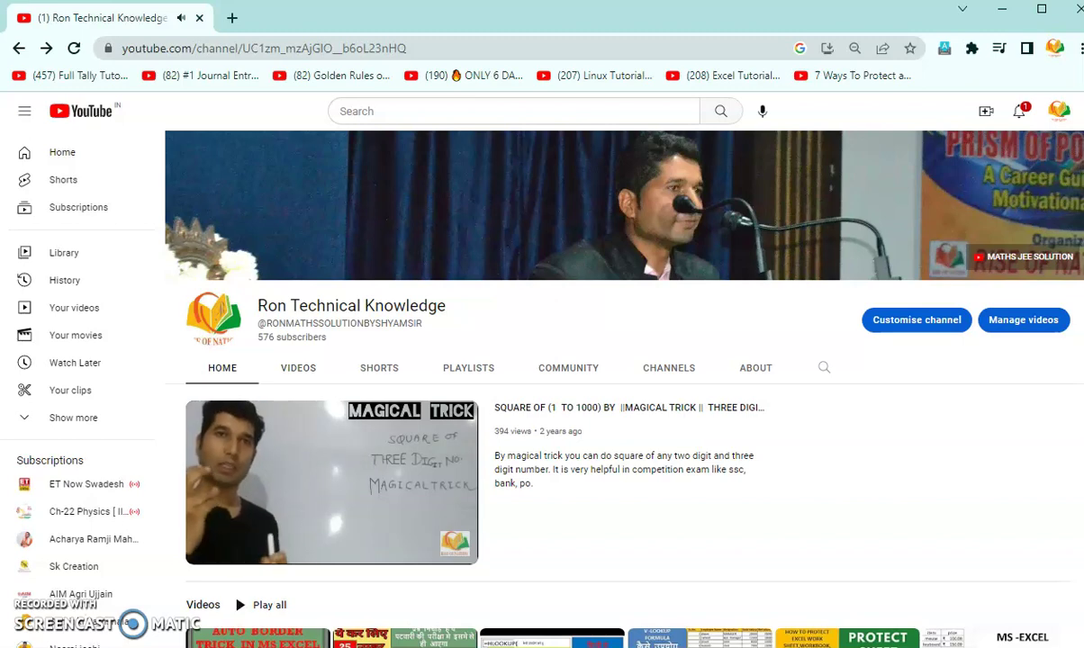
- Browse the YouTube channel page, then switch to the Excel workbook Book1
{"action": "scroll", "coordinate": [624, 387], "scroll_direction": "down", "scroll_amount": 3}
{"action": "scroll", "coordinate": [623, 387], "scroll_direction": "down", "scroll_amount": 2}
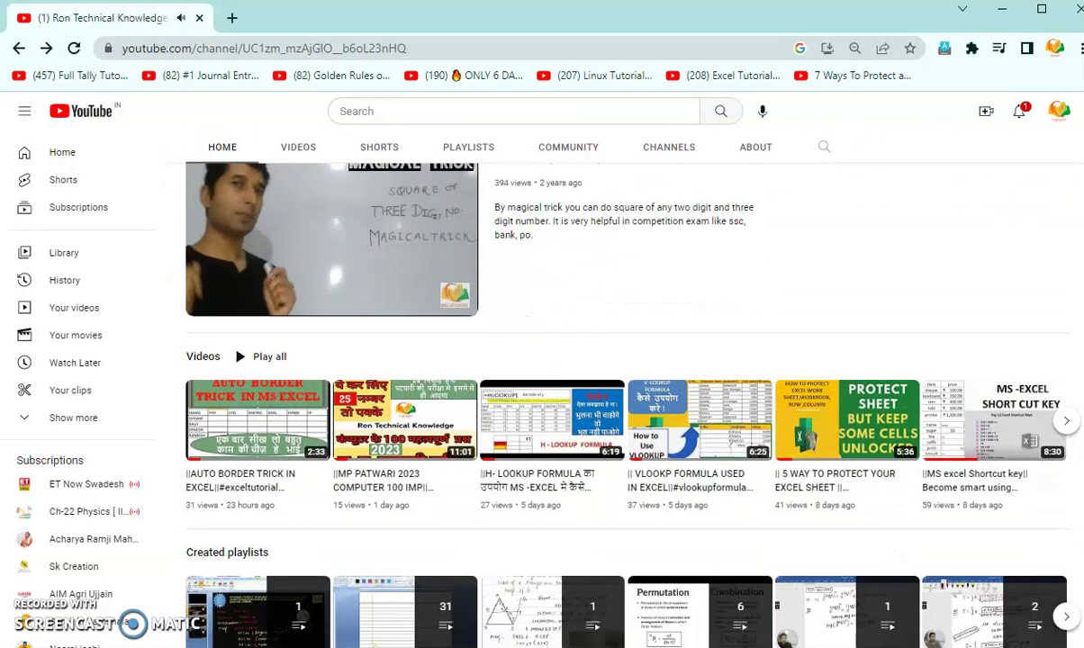
{"action": "scroll", "coordinate": [624, 387], "scroll_direction": "down", "scroll_amount": 3}
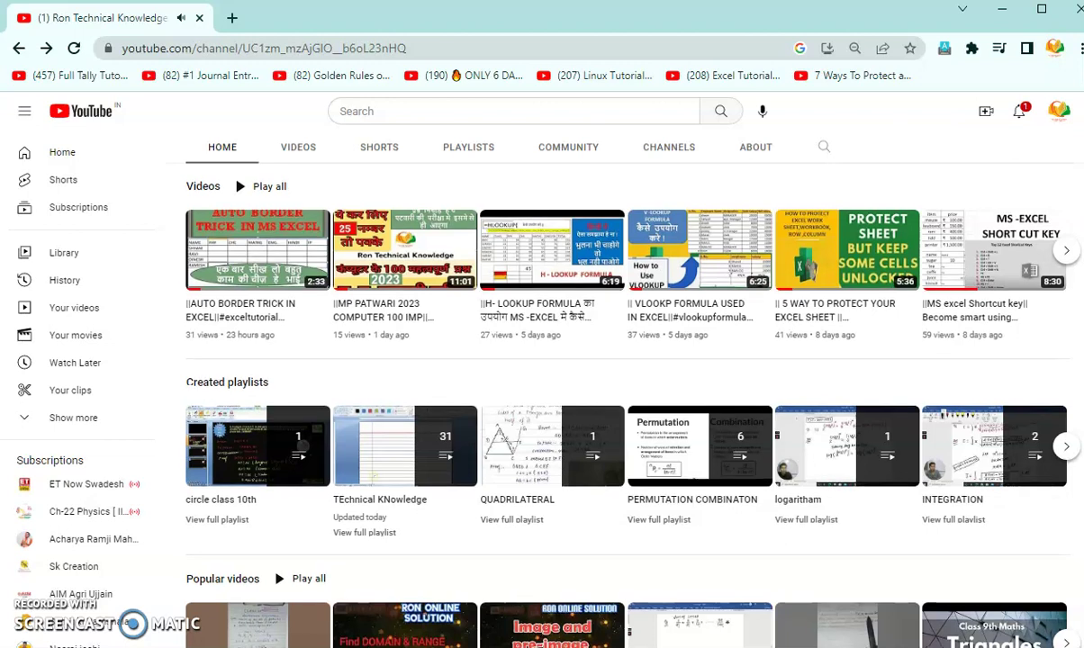
{"action": "scroll", "coordinate": [1057, 312], "scroll_direction": "up", "scroll_amount": 4}
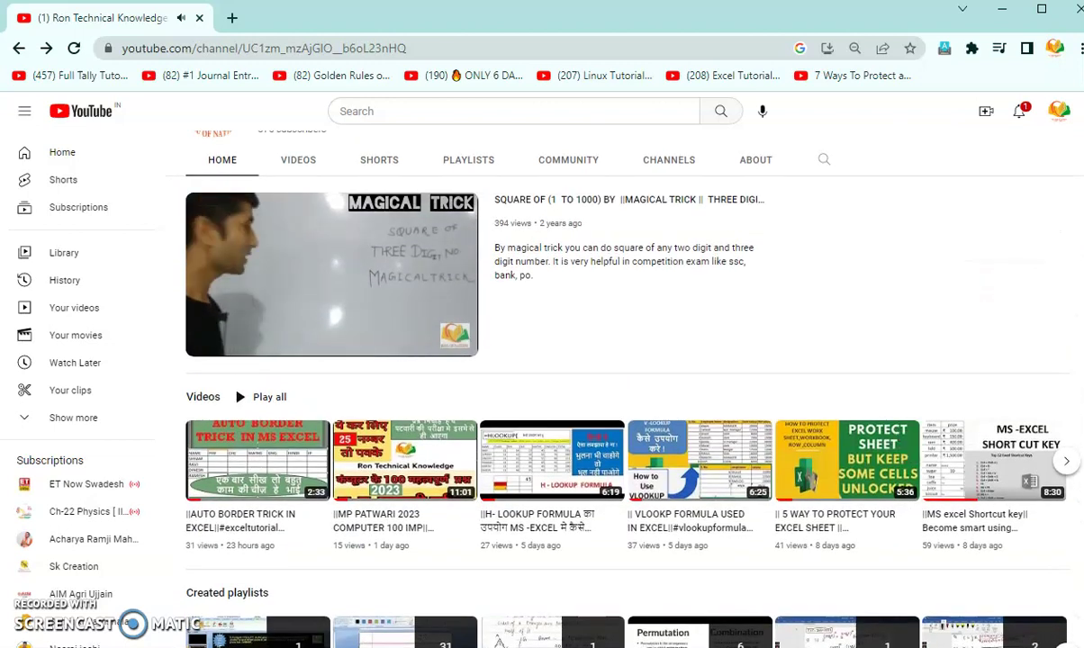
{"action": "mouse_move", "coordinate": [612, 647]}
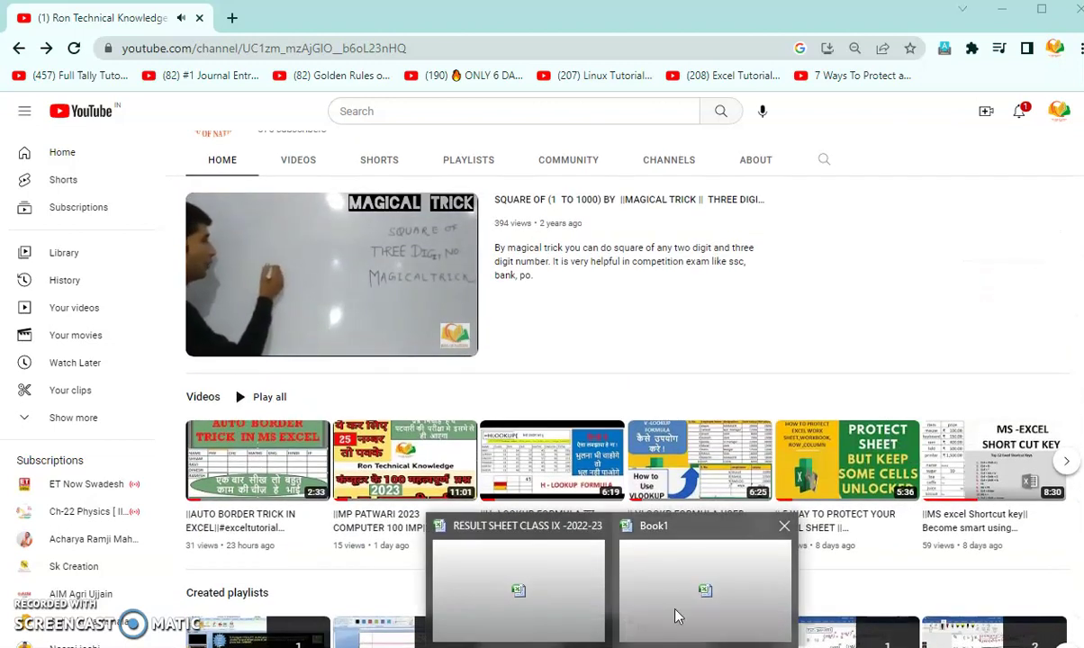
{"action": "left_click", "coordinate": [677, 614]}
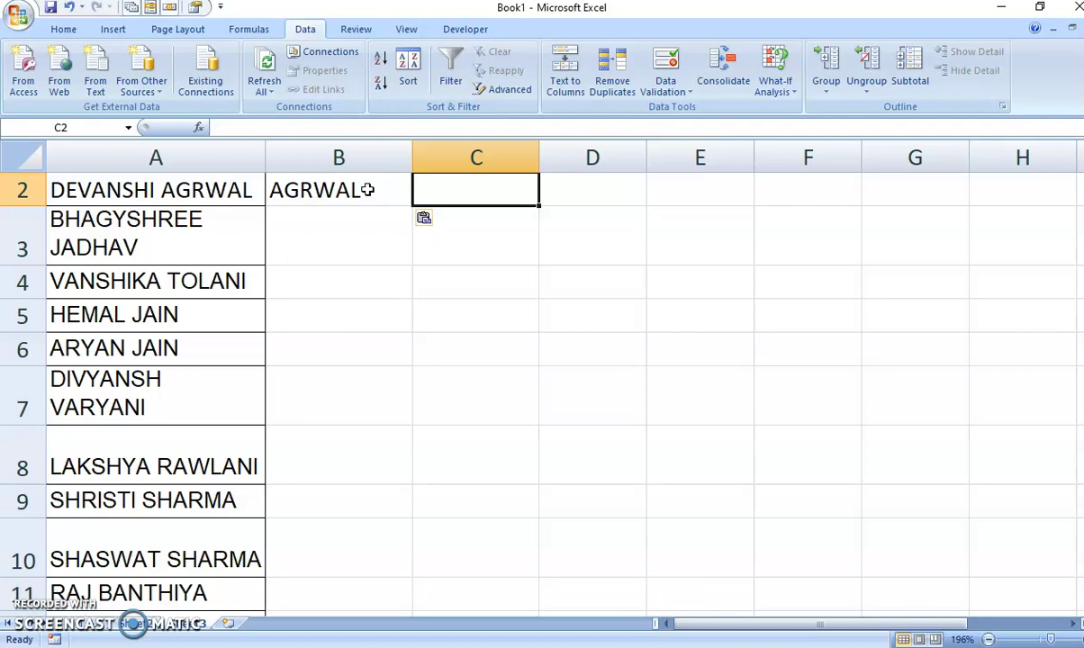
- Delete AGRWAL from cell B2 and select the full names in column A
{"action": "left_click", "coordinate": [362, 187]}
{"action": "key", "text": "Delete"}
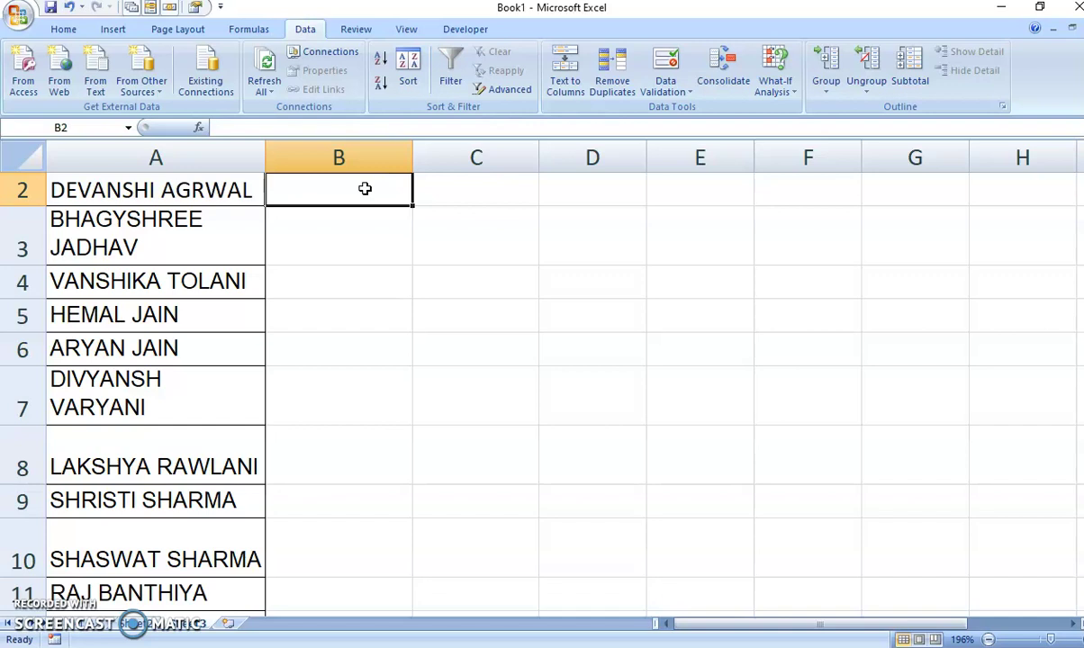
{"action": "left_click", "coordinate": [215, 190]}
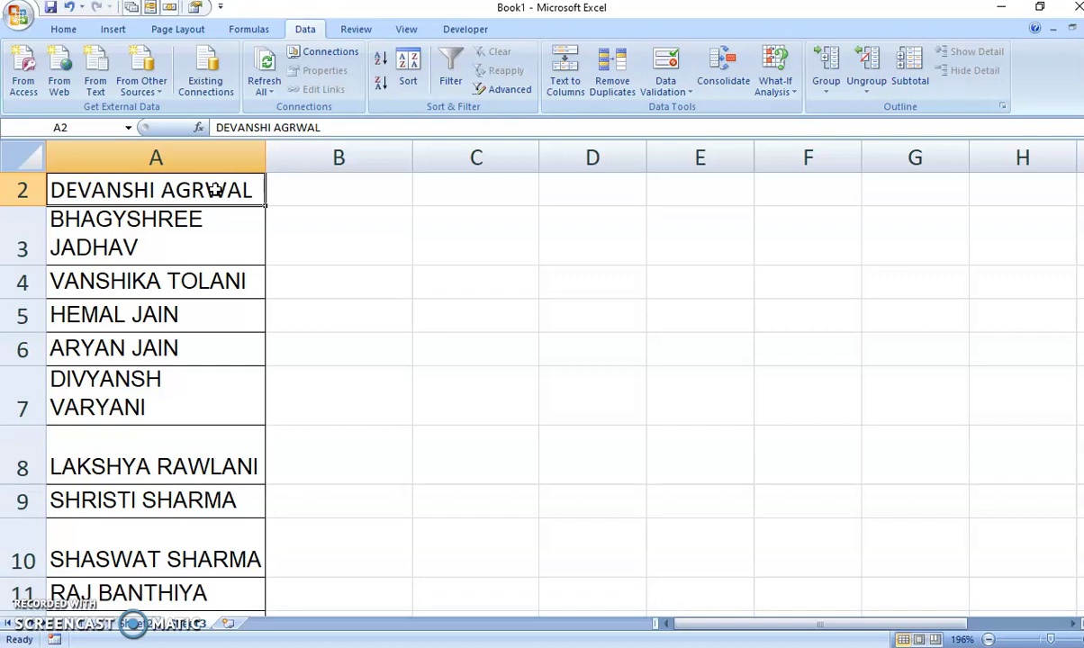
{"action": "mouse_move", "coordinate": [209, 190]}
{"action": "left_mouse_down"}
{"action": "mouse_move", "coordinate": [172, 637]}
{"action": "mouse_move", "coordinate": [182, 562]}
{"action": "left_mouse_up"}
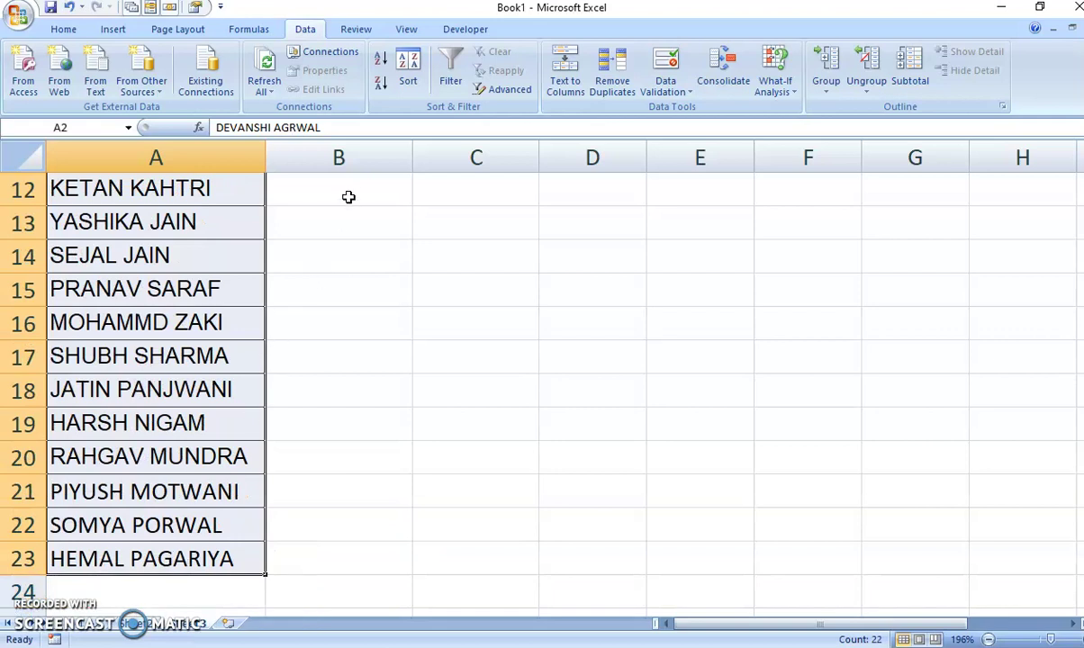
{"action": "left_click_drag", "start_coordinate": [1080, 441], "coordinate": [1080, 355]}
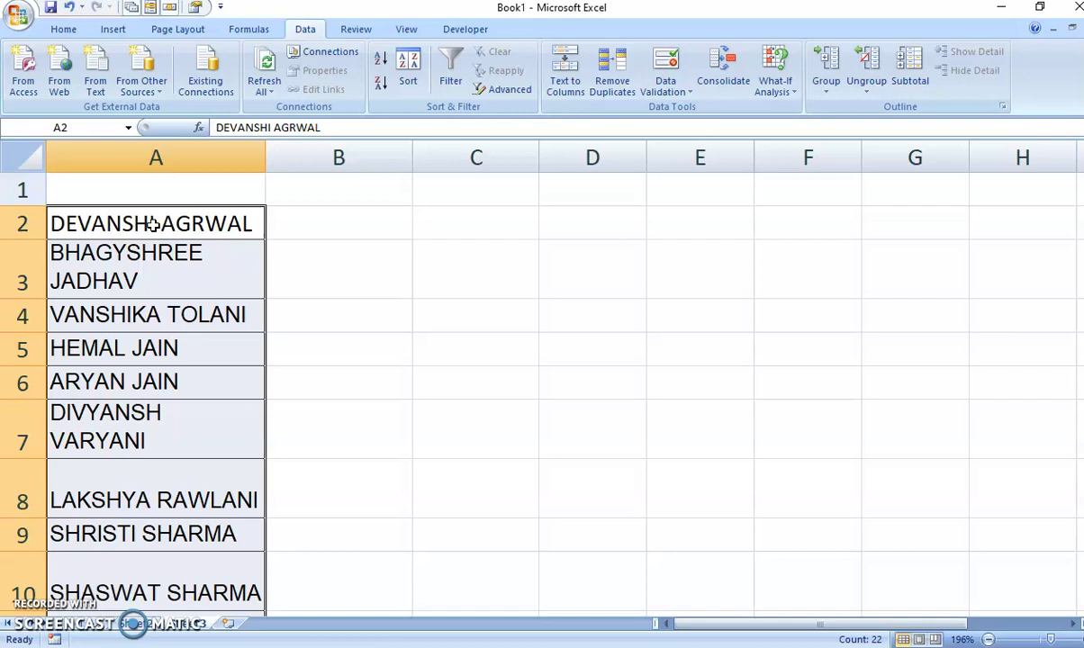
{"action": "double_click", "coordinate": [153, 223]}
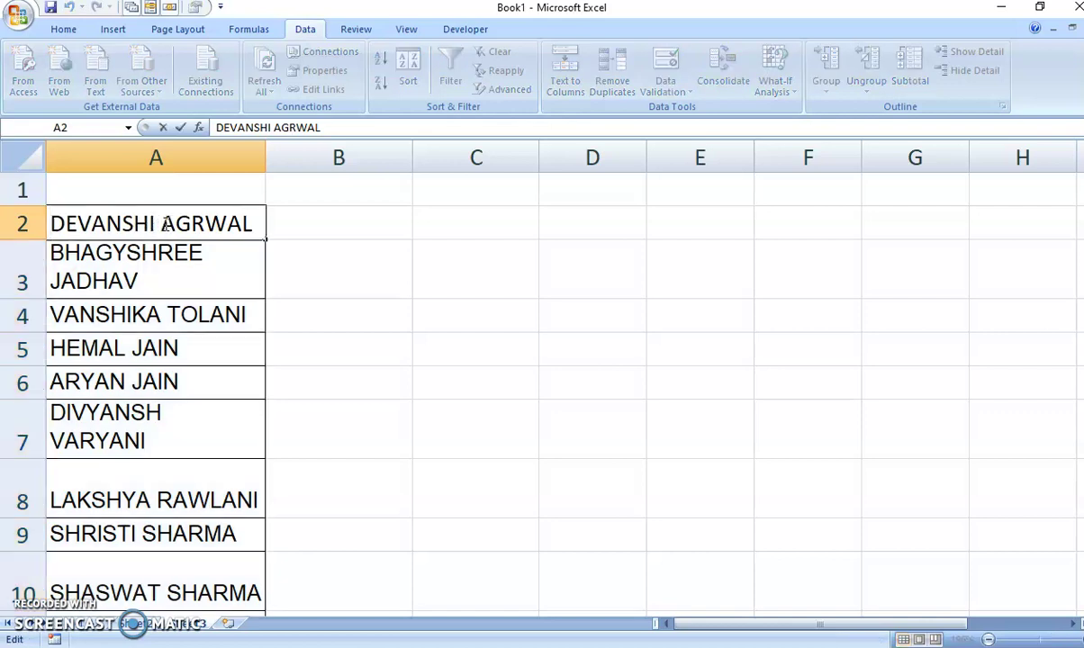
{"action": "left_click_drag", "start_coordinate": [160, 224], "coordinate": [259, 221]}
{"action": "key", "text": "ctrl+c"}
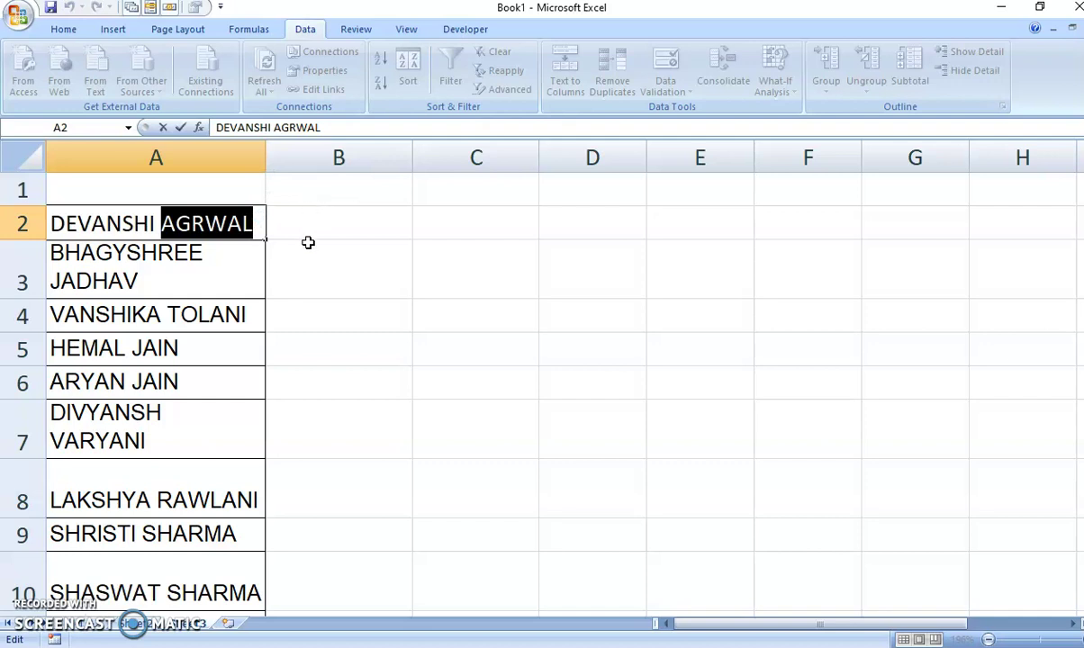
{"action": "left_click", "coordinate": [297, 216]}
{"action": "key", "text": "ctrl+v"}
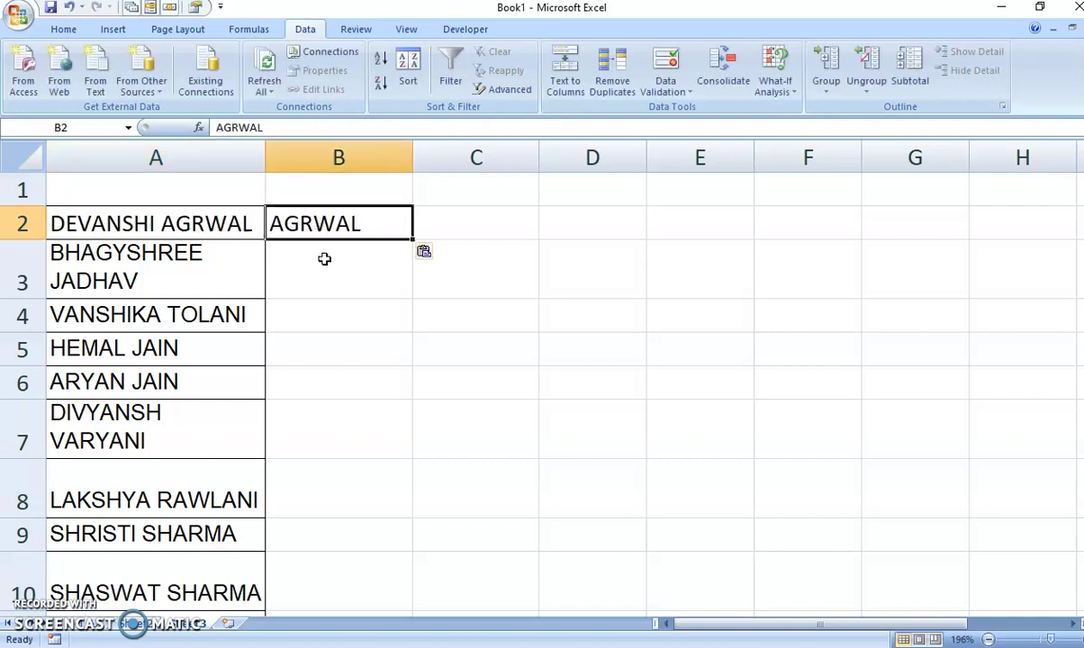
{"action": "left_click", "coordinate": [322, 263]}
{"action": "left_click", "coordinate": [342, 217]}
{"action": "key", "text": "Delete"}
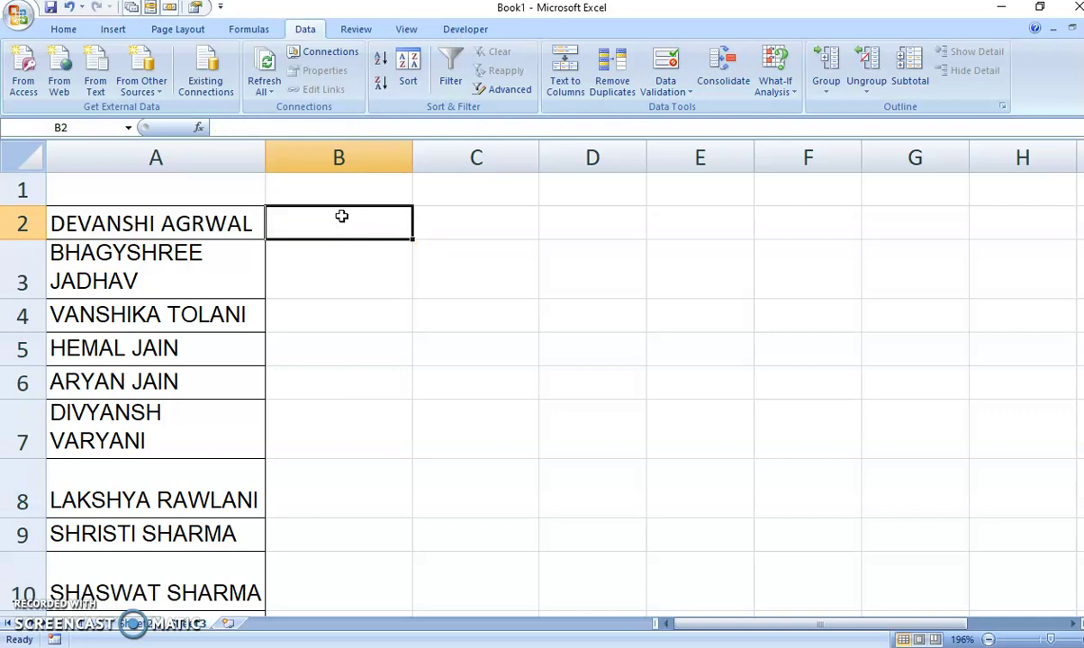
- Select the 22 full names in A2:A23 and scroll back to the top
{"action": "left_click", "coordinate": [311, 252]}
{"action": "left_click", "coordinate": [269, 205]}
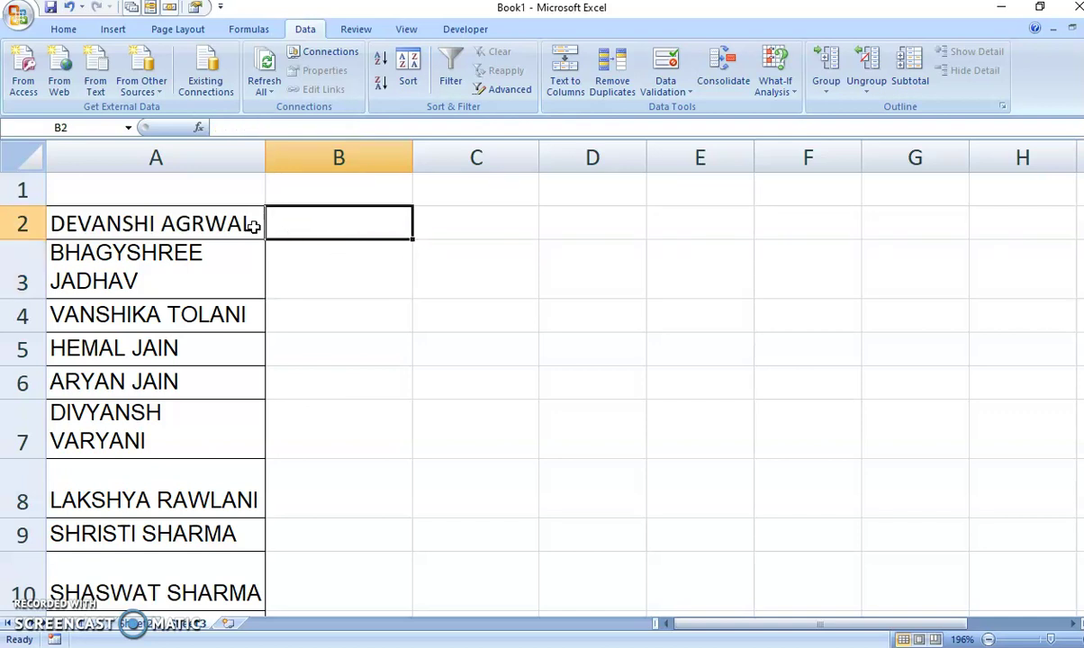
{"action": "left_click", "coordinate": [150, 229]}
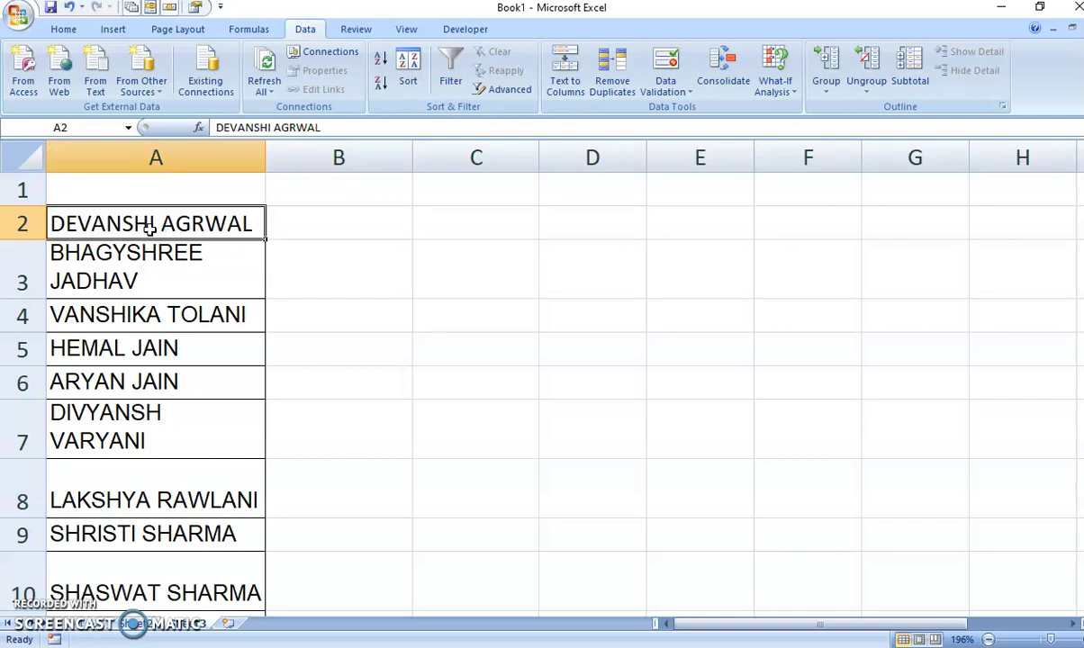
{"action": "left_click", "coordinate": [344, 231]}
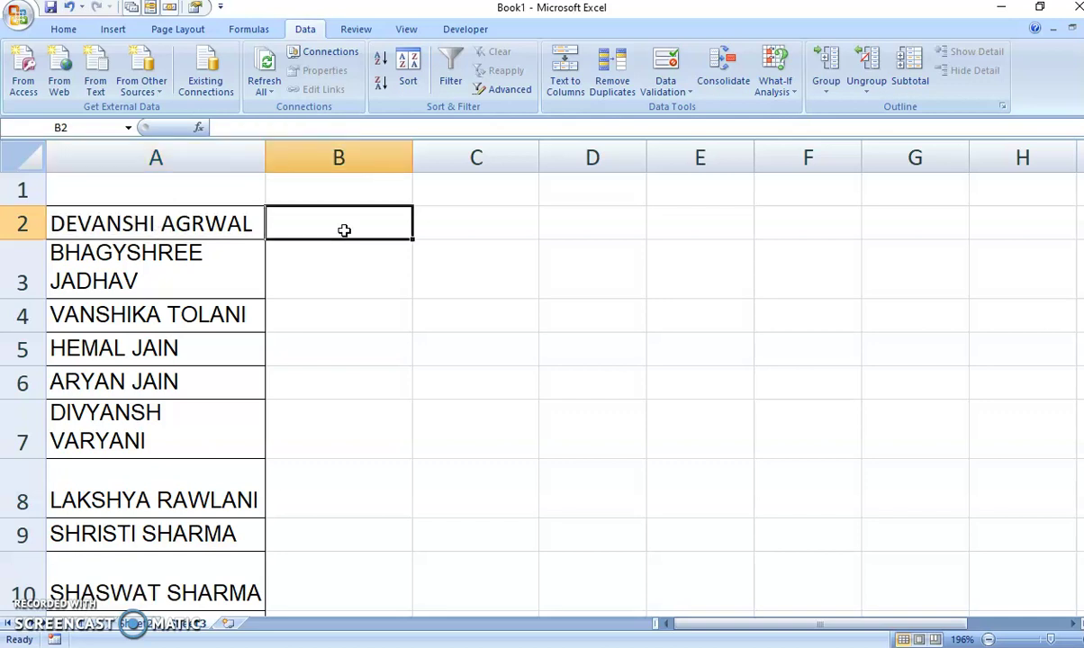
{"action": "left_click", "coordinate": [138, 219]}
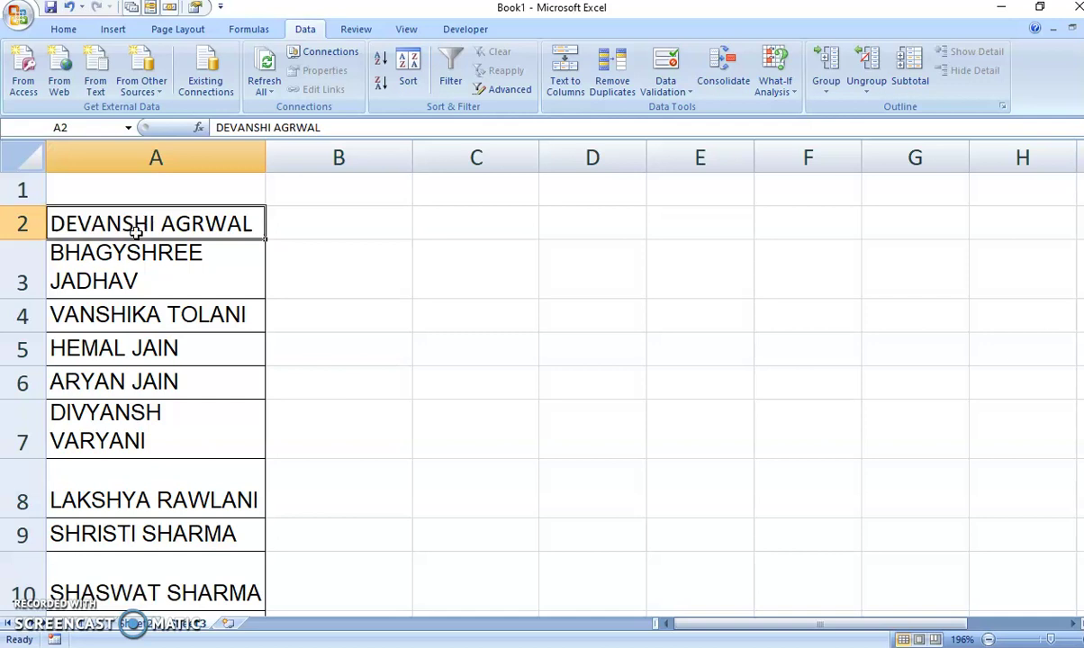
{"action": "mouse_move", "coordinate": [138, 218]}
{"action": "left_mouse_down"}
{"action": "mouse_move", "coordinate": [135, 621]}
{"action": "mouse_move", "coordinate": [126, 525]}
{"action": "left_mouse_up"}
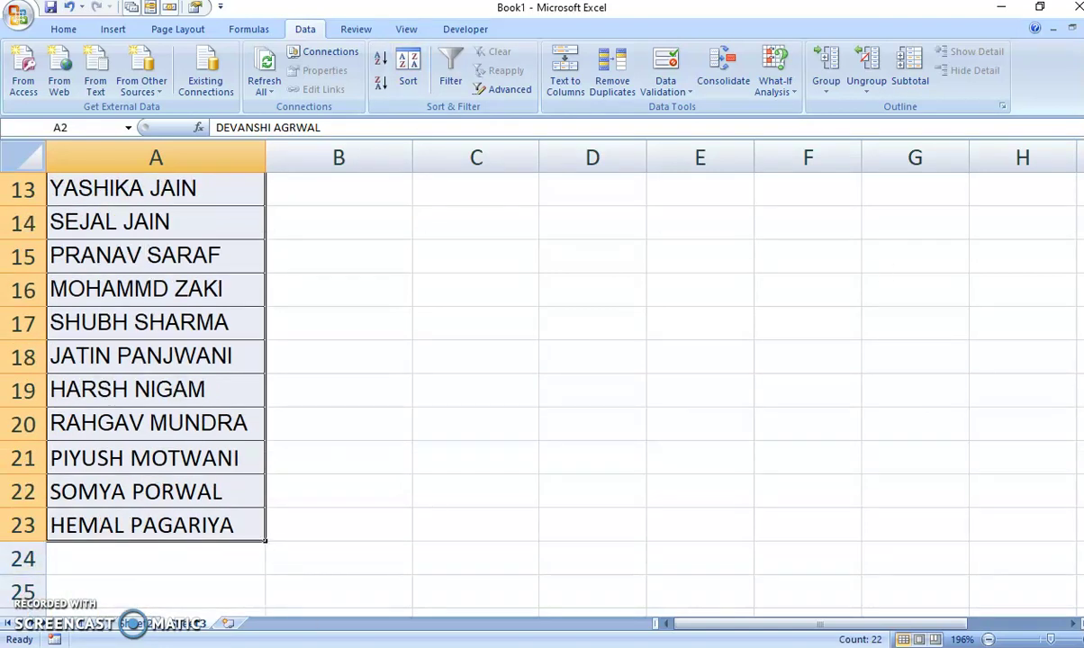
{"action": "scroll", "coordinate": [540, 378], "scroll_direction": "up", "scroll_amount": 4}
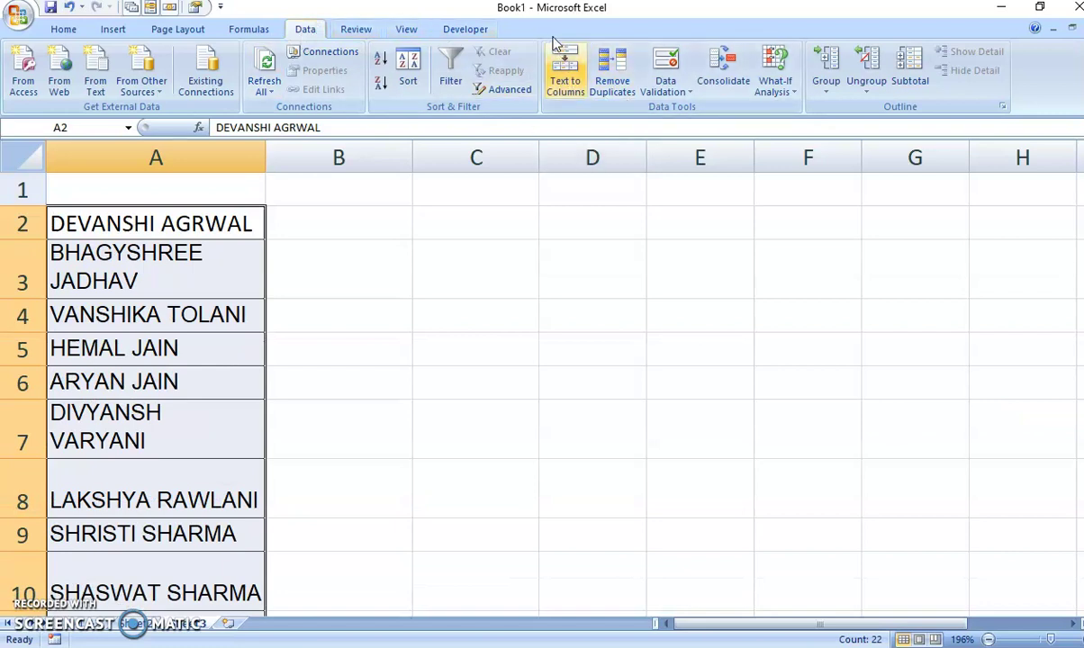
- Split the names with Text to Columns (Delimited, Space), leaving first names in A and surnames in B
{"action": "left_click", "coordinate": [567, 86]}
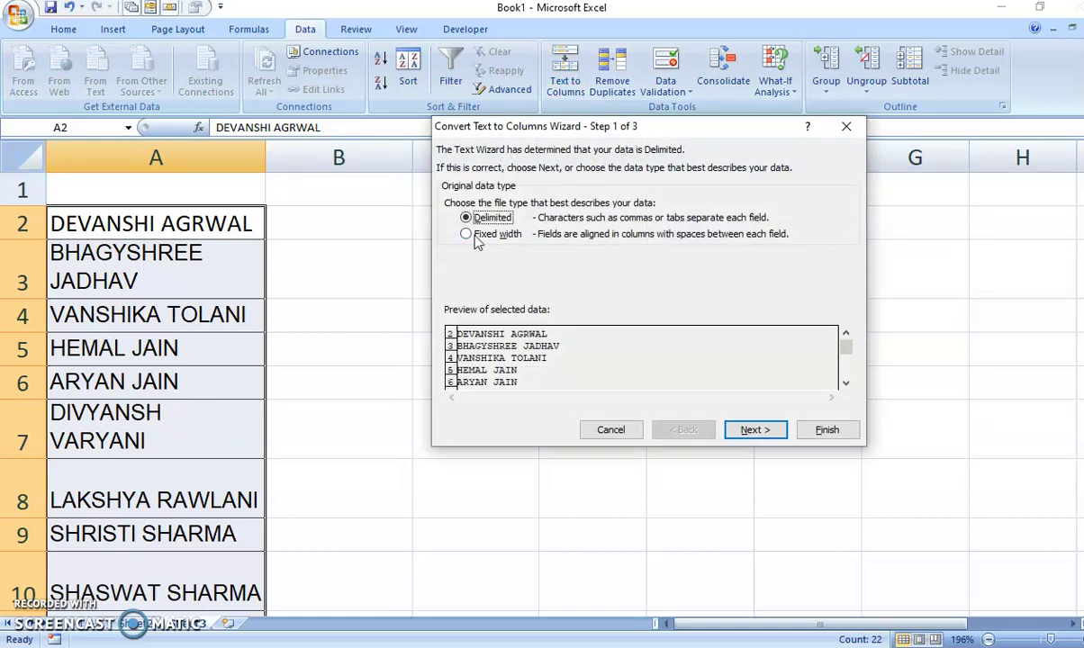
{"action": "left_click", "coordinate": [754, 430]}
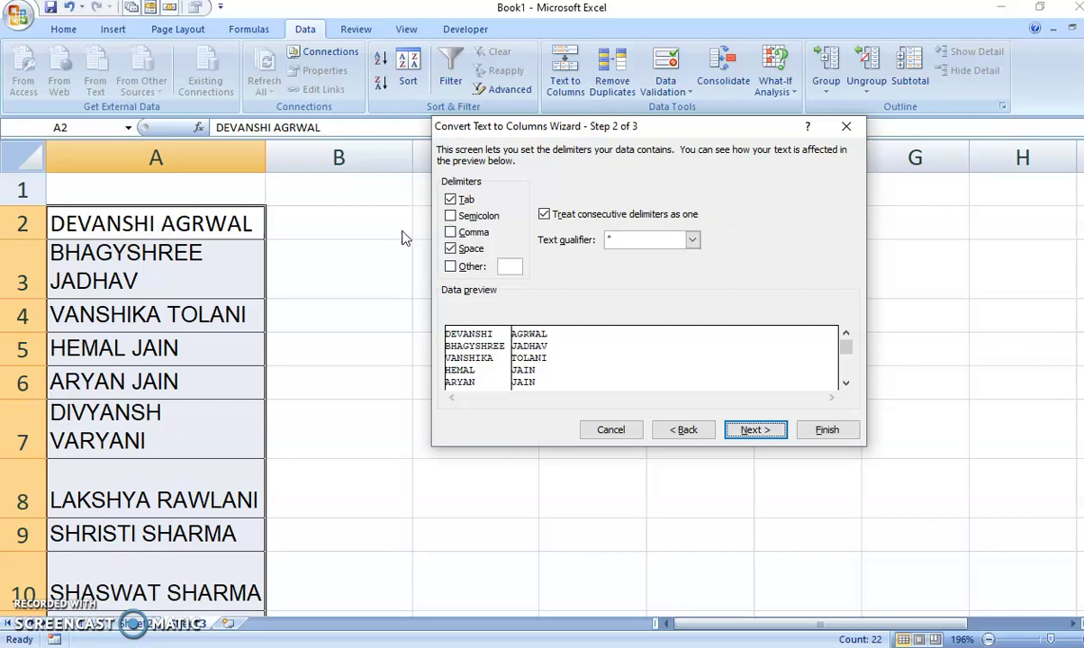
{"action": "left_click", "coordinate": [458, 250]}
{"action": "left_click", "coordinate": [460, 252]}
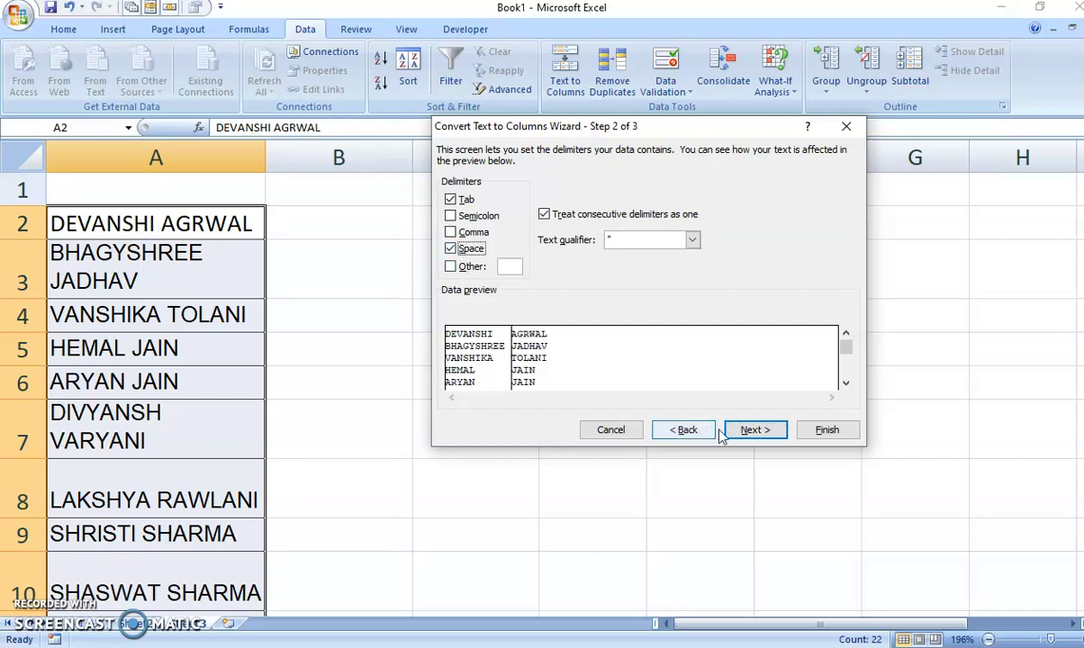
{"action": "left_click", "coordinate": [752, 432]}
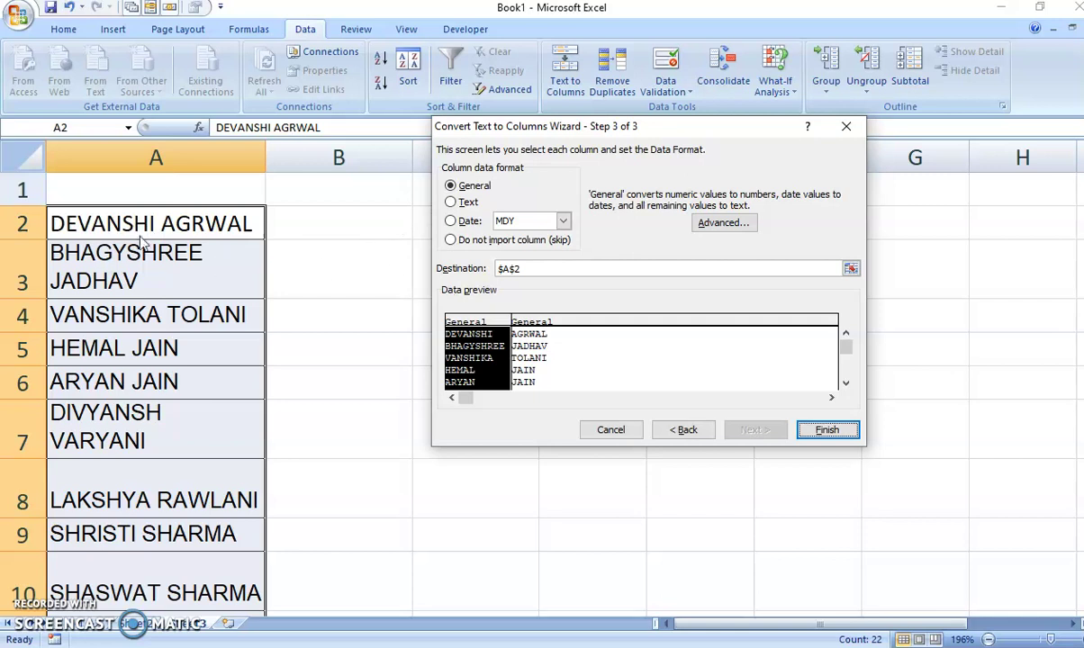
{"action": "left_click", "coordinate": [541, 269]}
{"action": "left_click", "coordinate": [120, 229]}
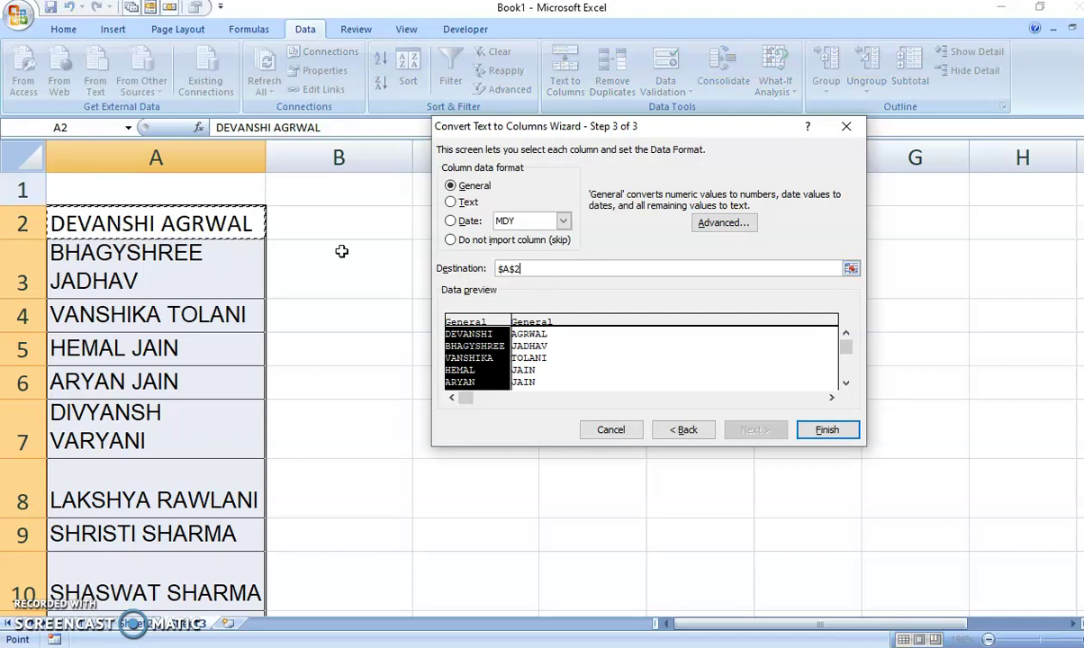
{"action": "left_click", "coordinate": [826, 430]}
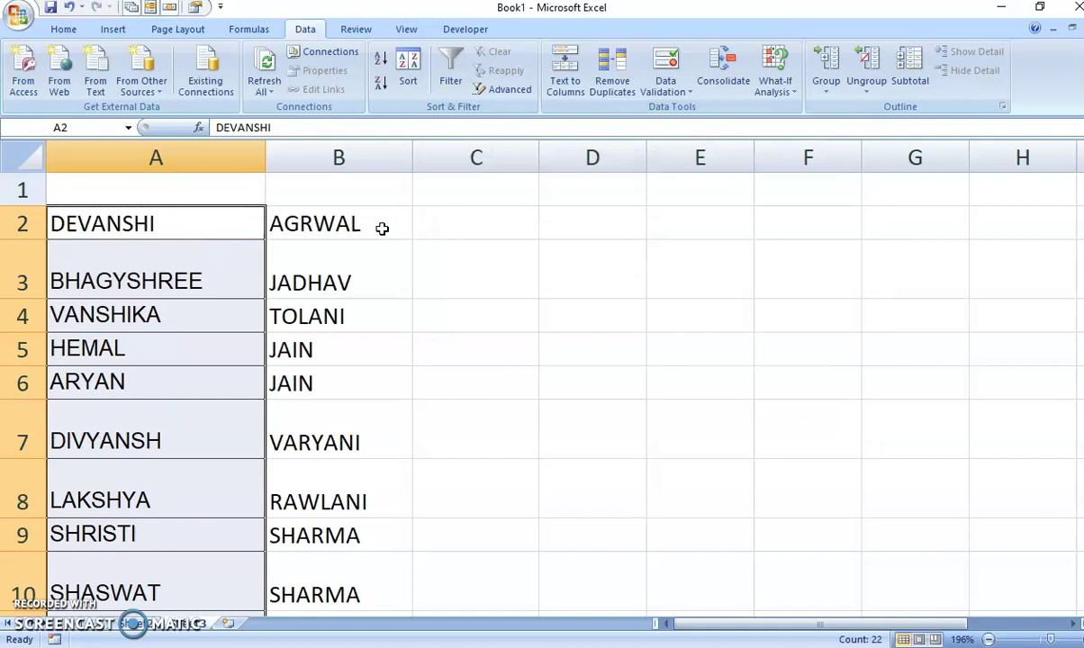
{"action": "left_click", "coordinate": [359, 215]}
{"action": "left_click_drag", "start_coordinate": [1079, 233], "coordinate": [1079, 233]}
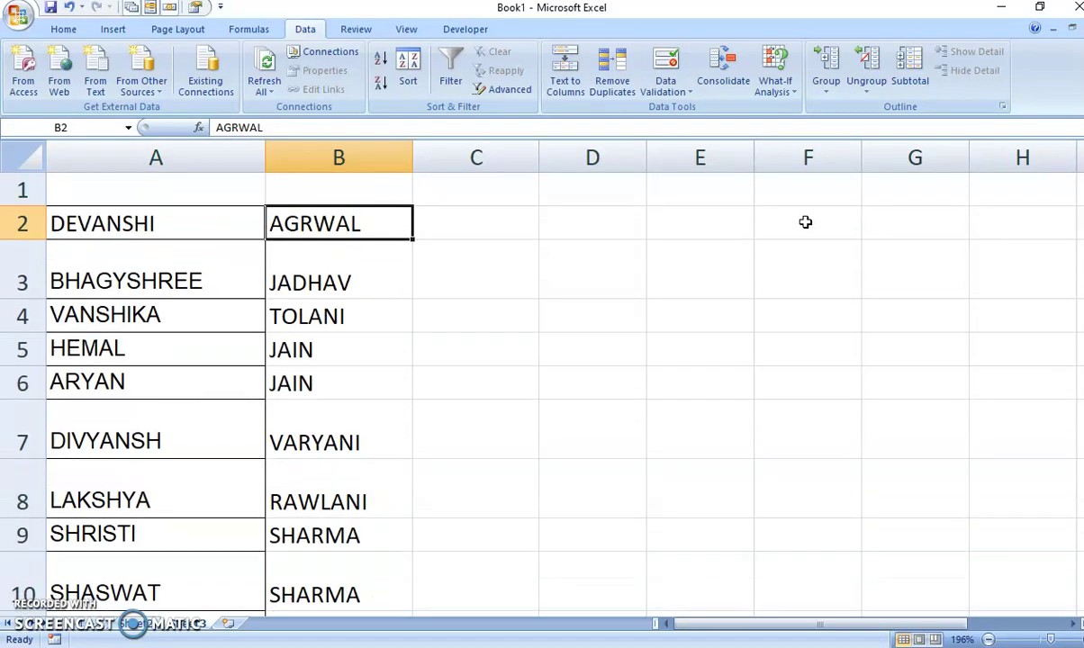
{"action": "left_click", "coordinate": [493, 226]}
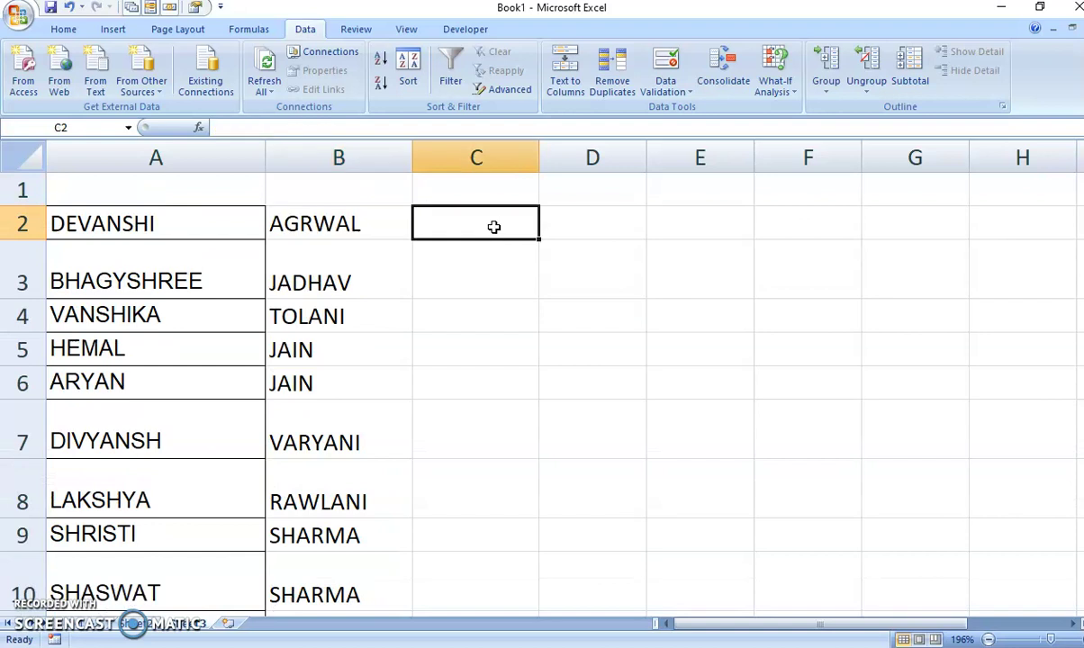
- Enter =LOWER(A2:A23) in C2 to lowercase the first name
{"action": "type", "text": "=lower"}
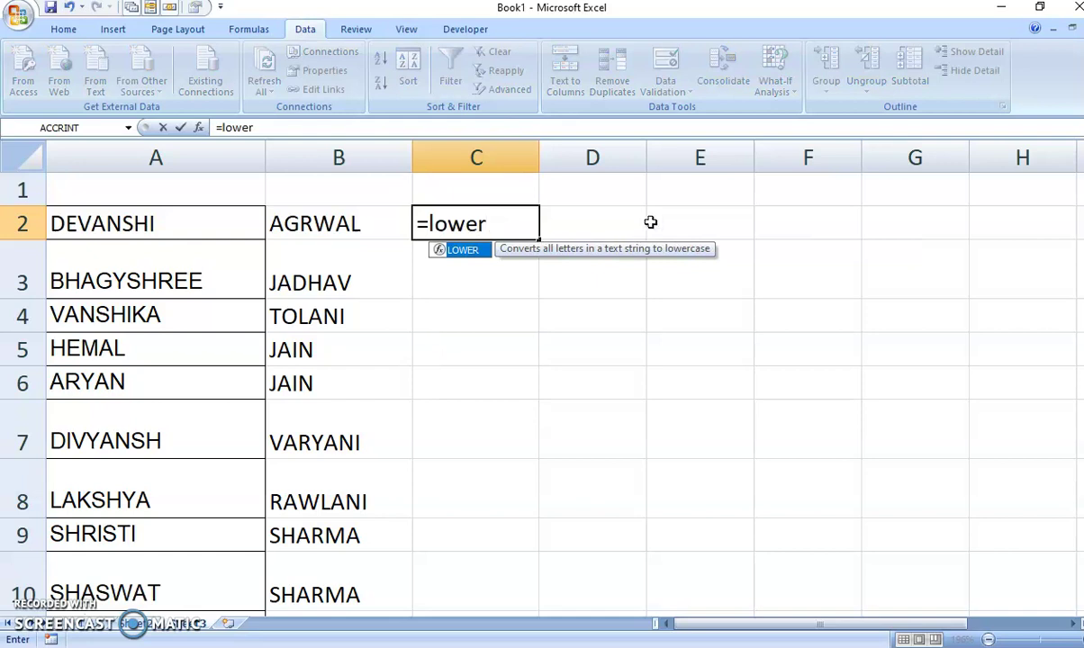
{"action": "double_click", "coordinate": [459, 252]}
{"action": "left_click_drag", "start_coordinate": [135, 223], "coordinate": [264, 550]}
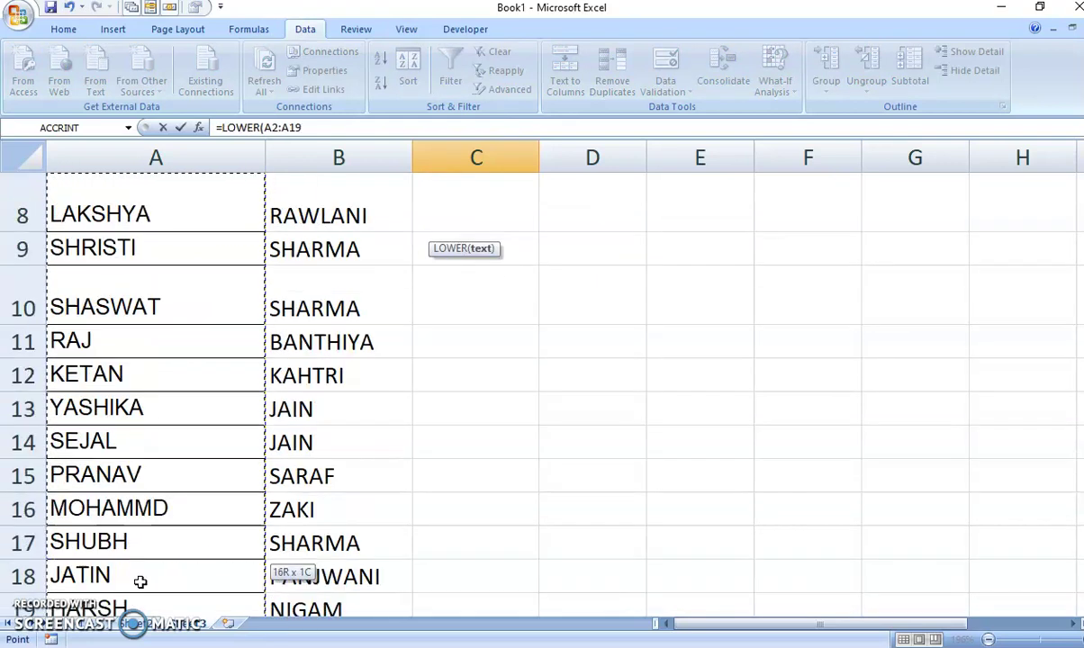
{"action": "mouse_move", "coordinate": [265, 550]}
{"action": "left_mouse_down"}
{"action": "mouse_move", "coordinate": [137, 584]}
{"action": "mouse_move", "coordinate": [141, 561]}
{"action": "left_mouse_up"}
{"action": "left_click_drag", "start_coordinate": [1080, 478], "coordinate": [1080, 468]}
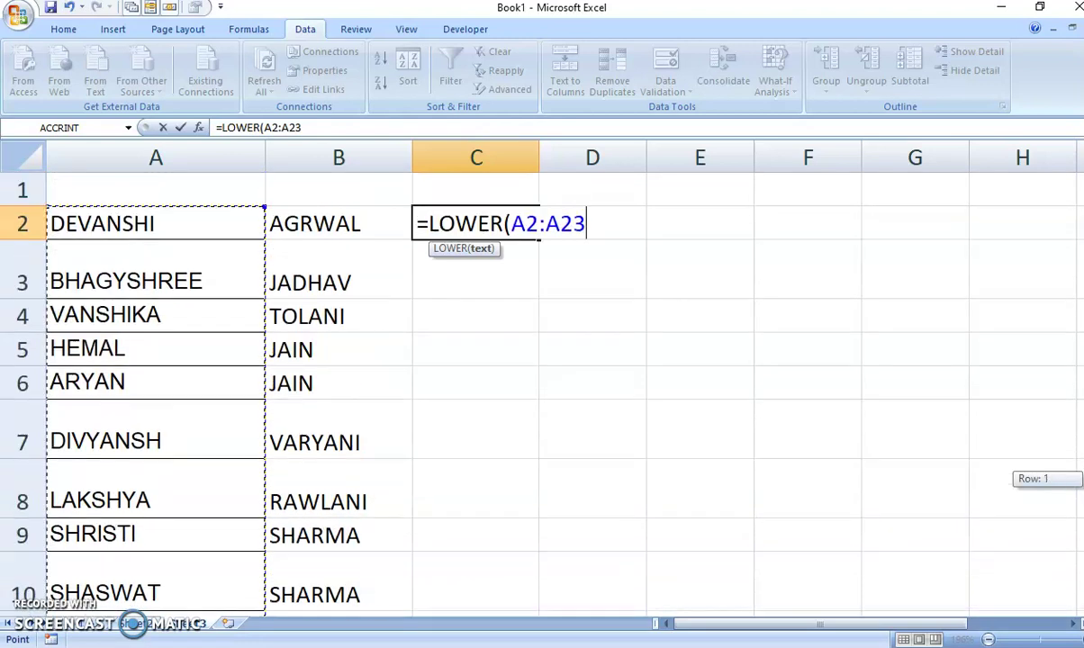
{"action": "type", "text": ")"}
{"action": "key", "text": "Return"}
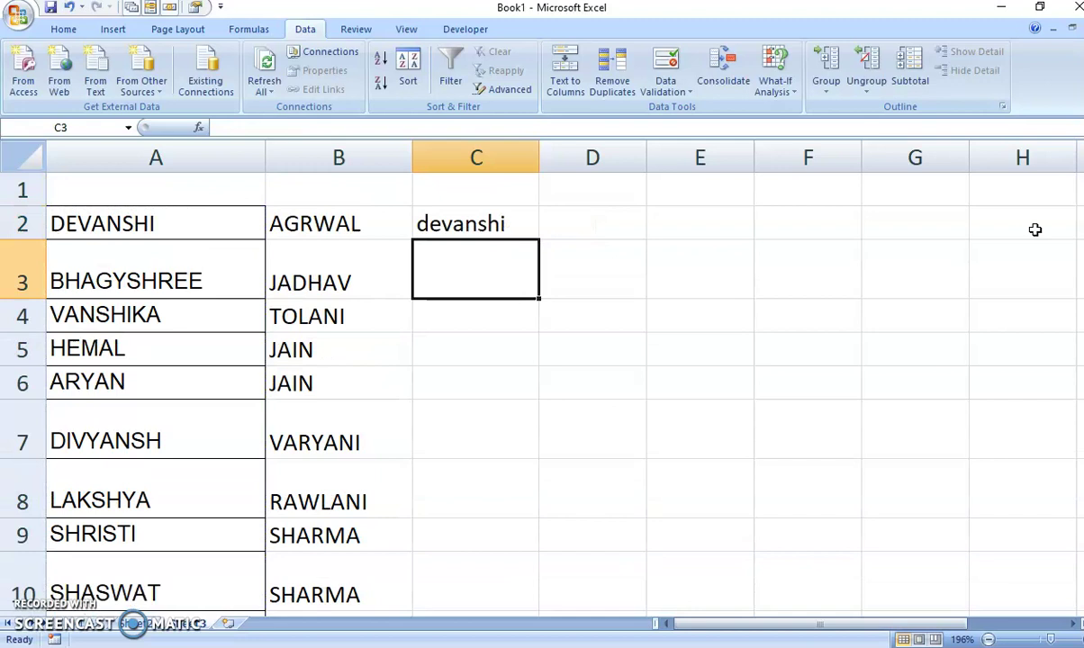
- Fill the C2 LOWER formula down to C23
{"action": "left_click", "coordinate": [450, 208]}
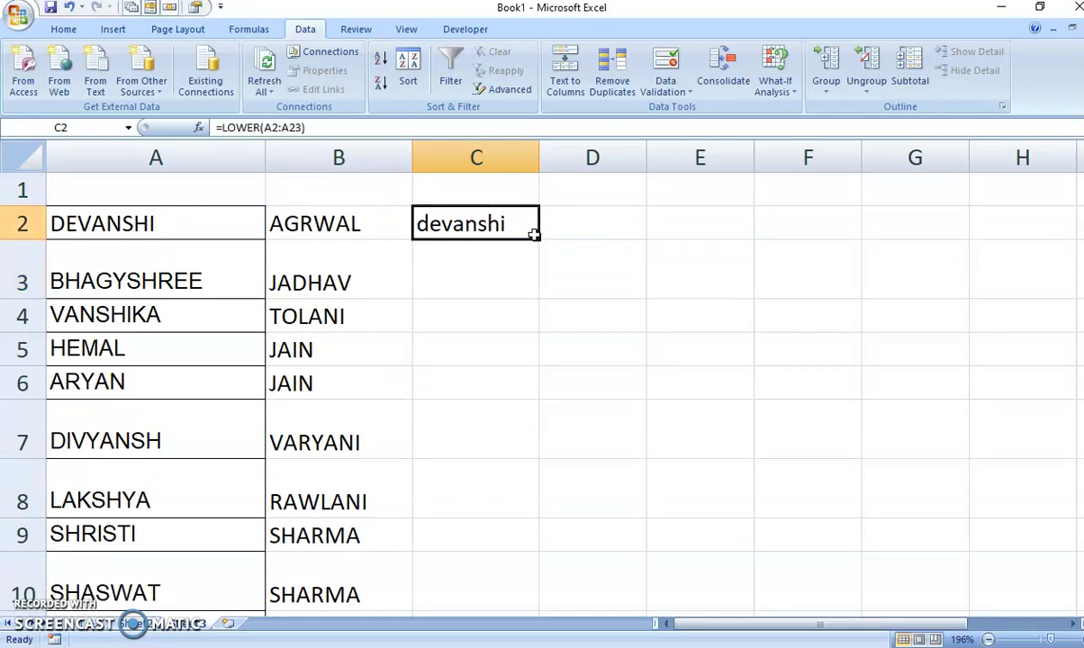
{"action": "mouse_move", "coordinate": [541, 241]}
{"action": "left_mouse_down"}
{"action": "mouse_move", "coordinate": [527, 613]}
{"action": "mouse_move", "coordinate": [522, 531]}
{"action": "left_mouse_up"}
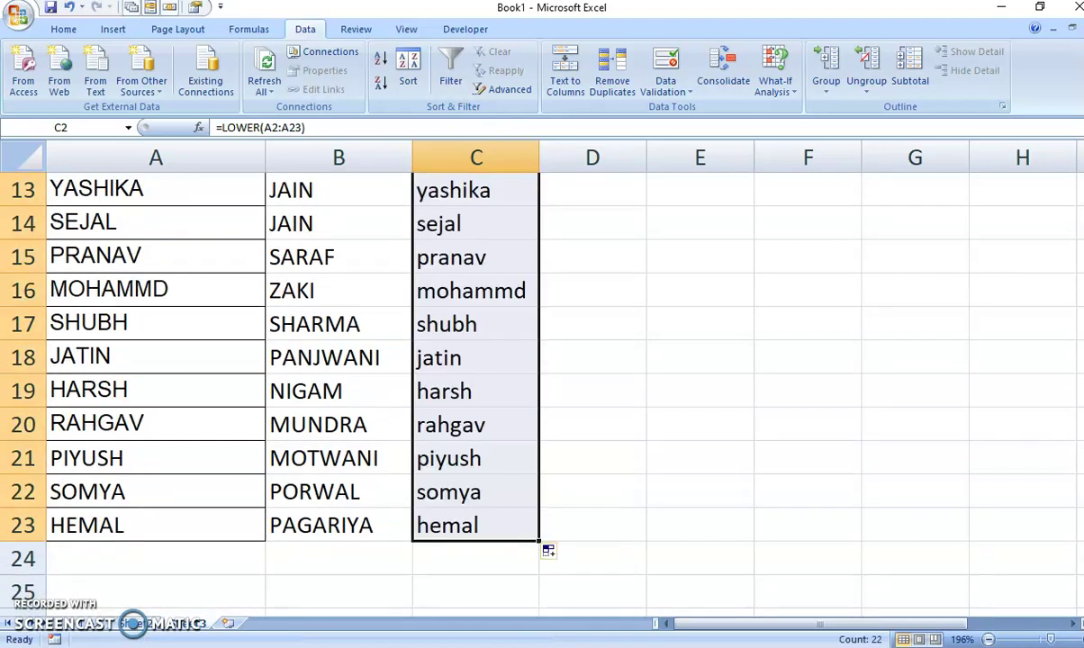
{"action": "scroll", "coordinate": [540, 360], "scroll_direction": "up", "scroll_amount": 4}
- Enter =LOWER(B2:B23) in D2 to lowercase the surname
{"action": "left_click", "coordinate": [351, 230]}
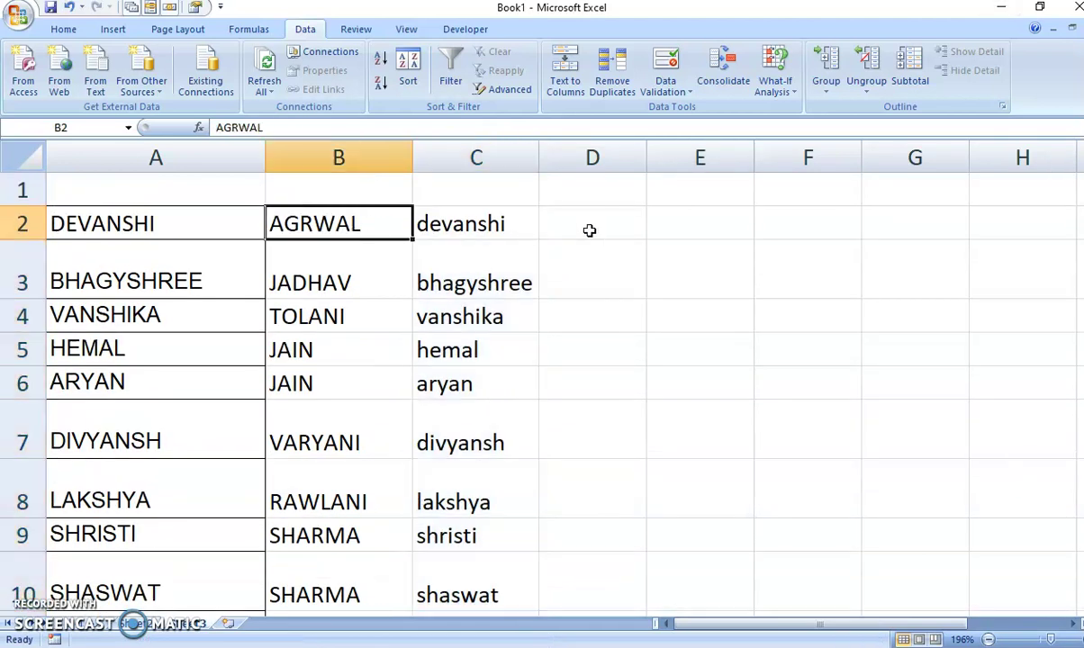
{"action": "left_click", "coordinate": [588, 231]}
{"action": "type", "text": "=lower"}
{"action": "double_click", "coordinate": [562, 249]}
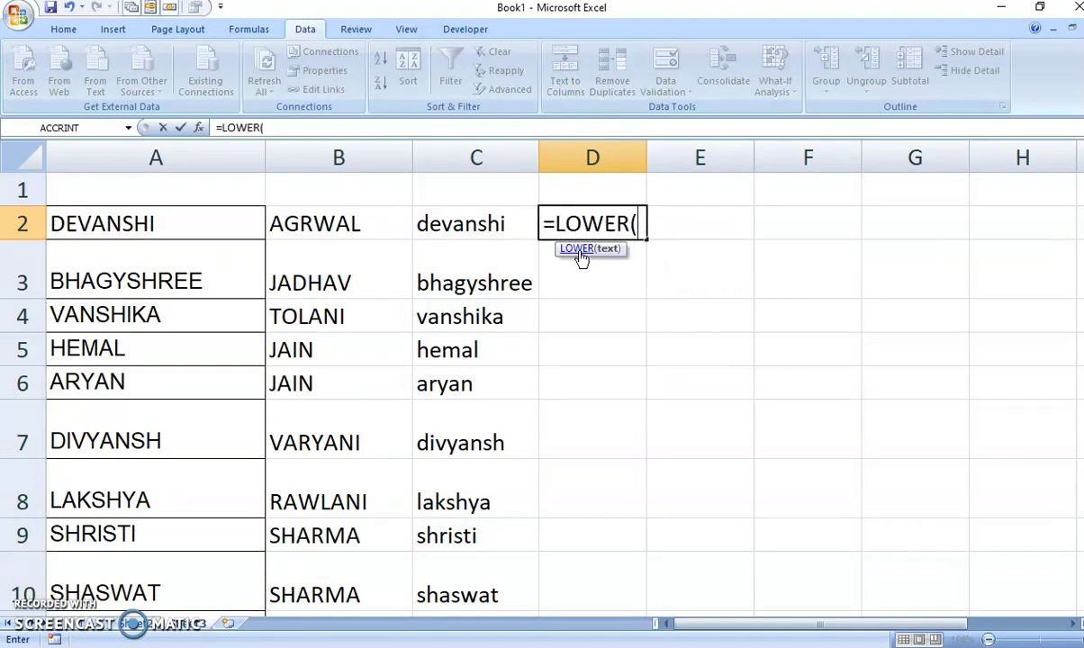
{"action": "left_click", "coordinate": [576, 249]}
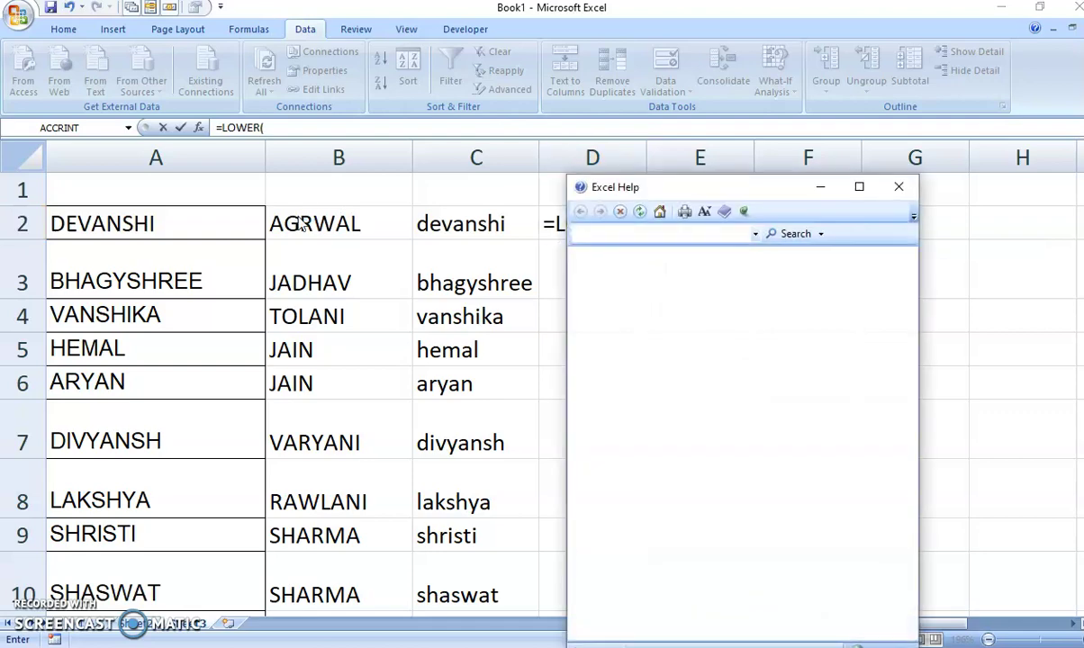
{"action": "left_click", "coordinate": [898, 186]}
{"action": "mouse_move", "coordinate": [338, 223]}
{"action": "left_mouse_down"}
{"action": "mouse_move", "coordinate": [334, 450]}
{"action": "mouse_move", "coordinate": [315, 635]}
{"action": "mouse_move", "coordinate": [313, 560]}
{"action": "left_mouse_up"}
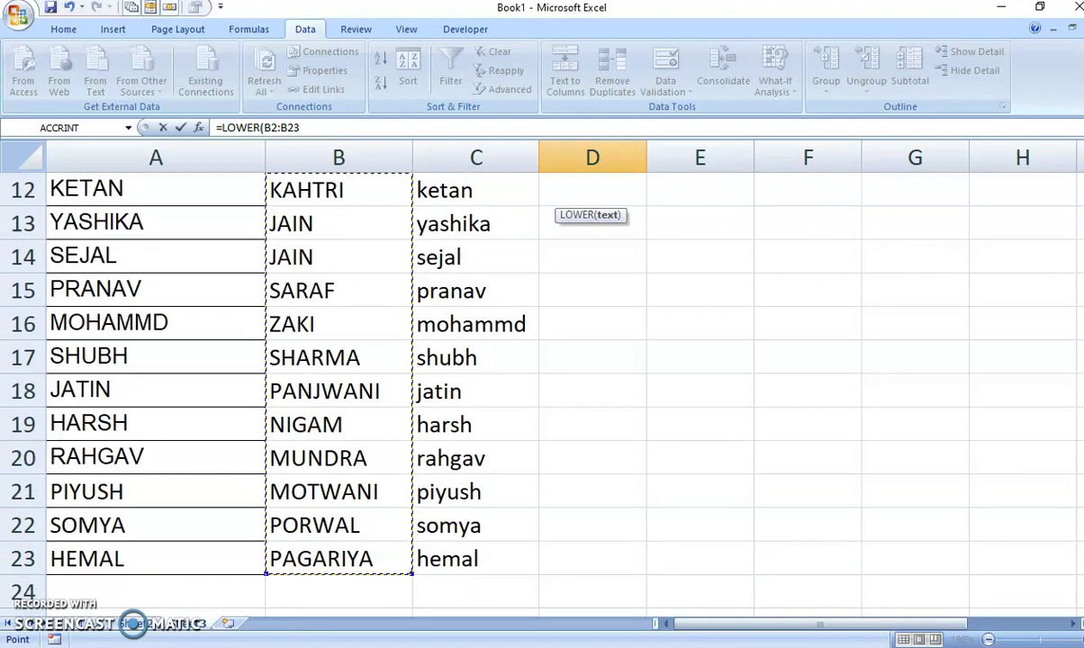
{"action": "left_click_drag", "start_coordinate": [1078, 440], "coordinate": [1077, 234]}
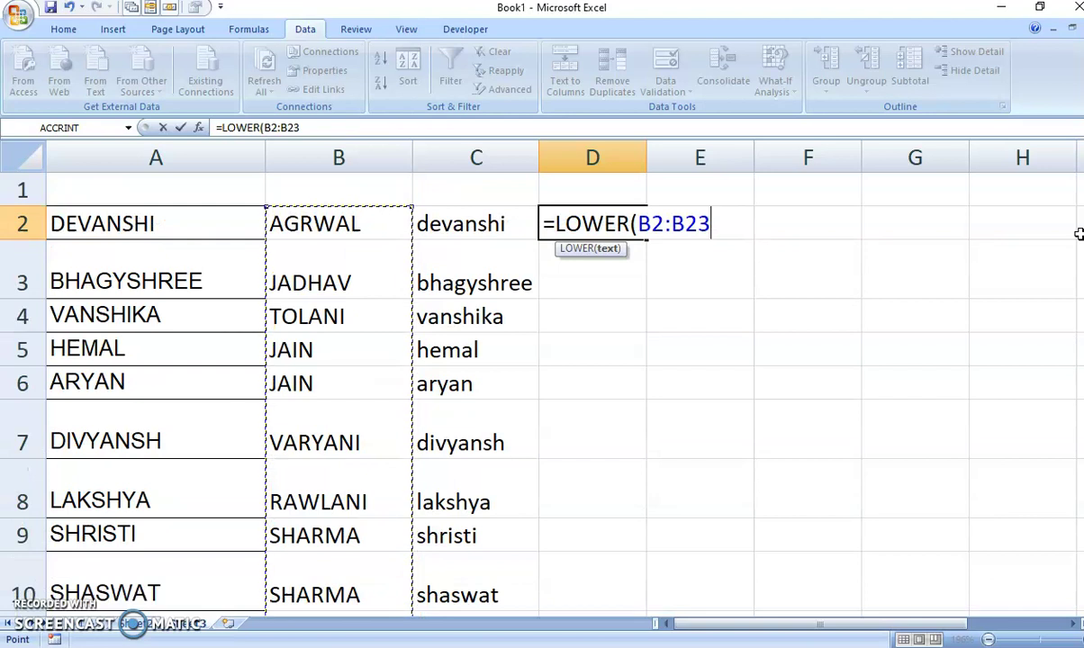
{"action": "type", "text": ")"}
{"action": "key", "text": "Return"}
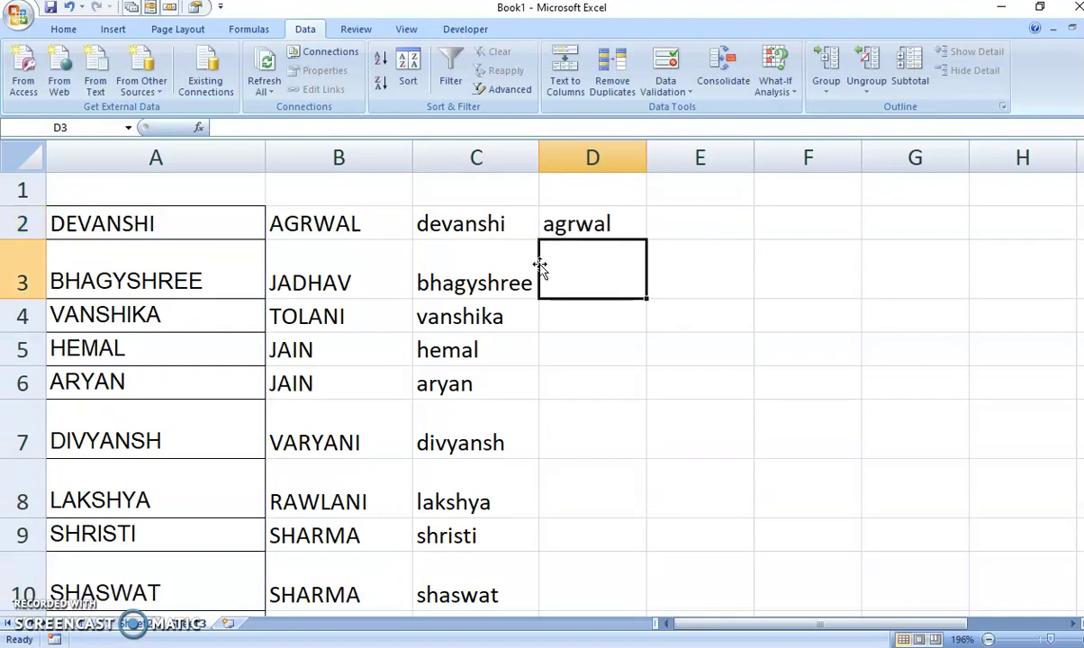
- Fill the D2 LOWER formula down to D23
{"action": "left_click", "coordinate": [551, 222]}
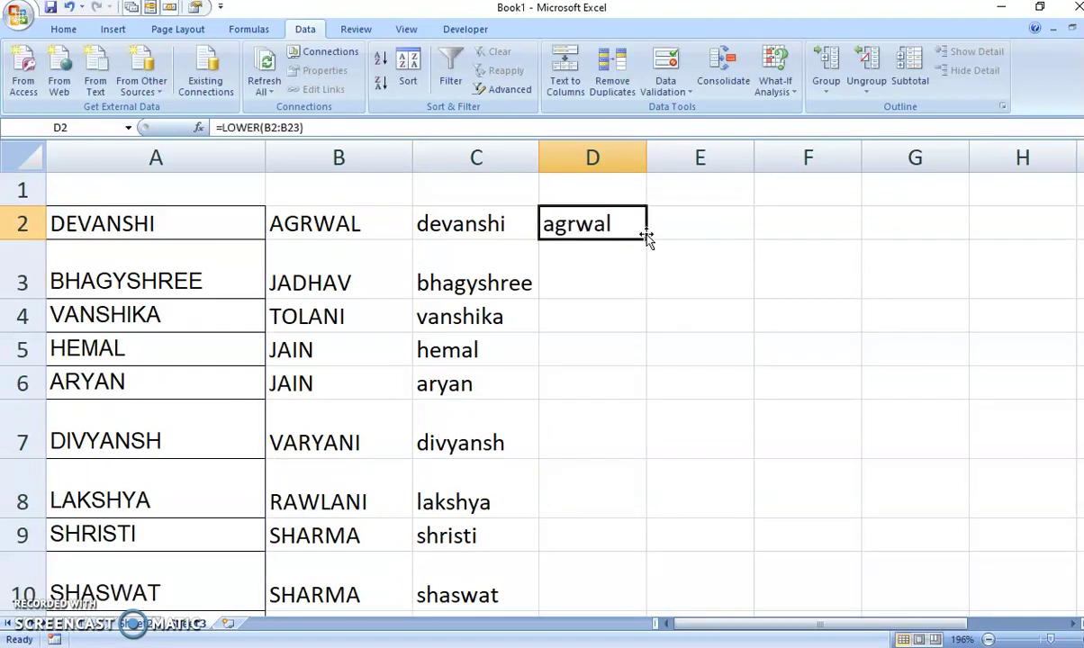
{"action": "mouse_move", "coordinate": [646, 236]}
{"action": "left_mouse_down"}
{"action": "mouse_move", "coordinate": [630, 573]}
{"action": "mouse_move", "coordinate": [648, 568]}
{"action": "left_mouse_up"}
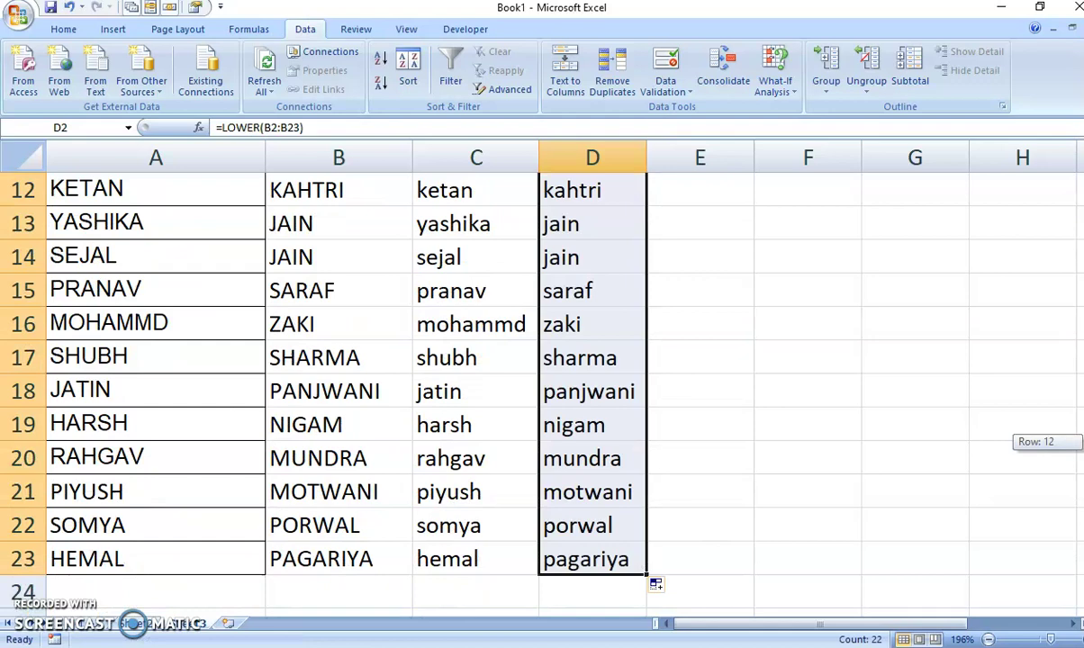
{"action": "left_click_drag", "start_coordinate": [1077, 423], "coordinate": [1078, 410]}
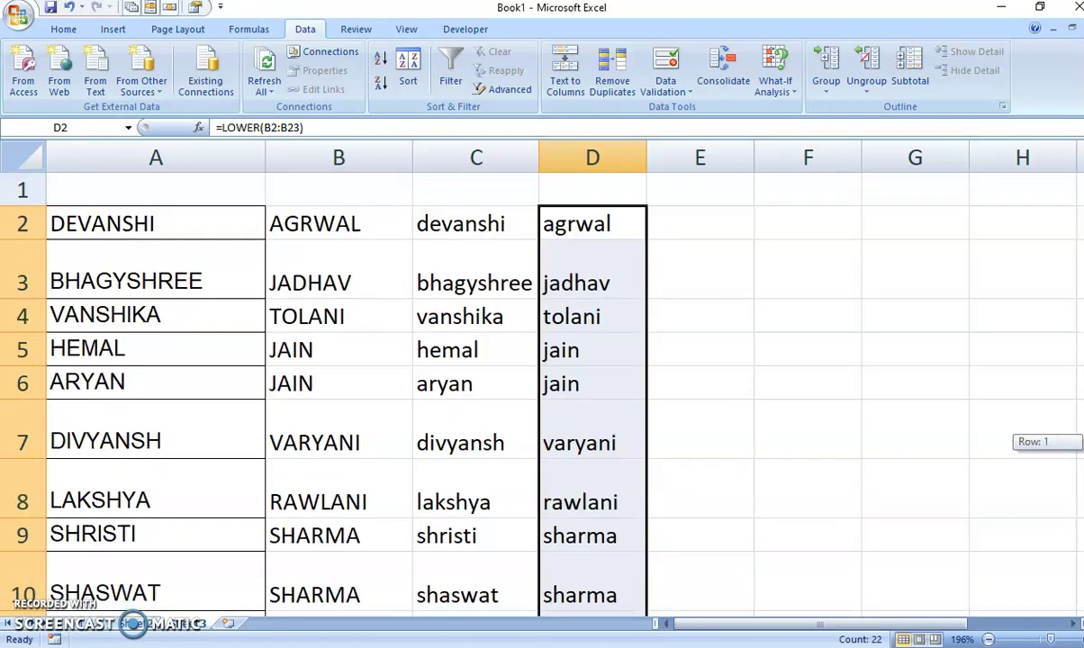
- Discard the mistaken =UPP entry in E2
{"action": "left_click", "coordinate": [670, 218]}
{"action": "type", "text": "=upp"}
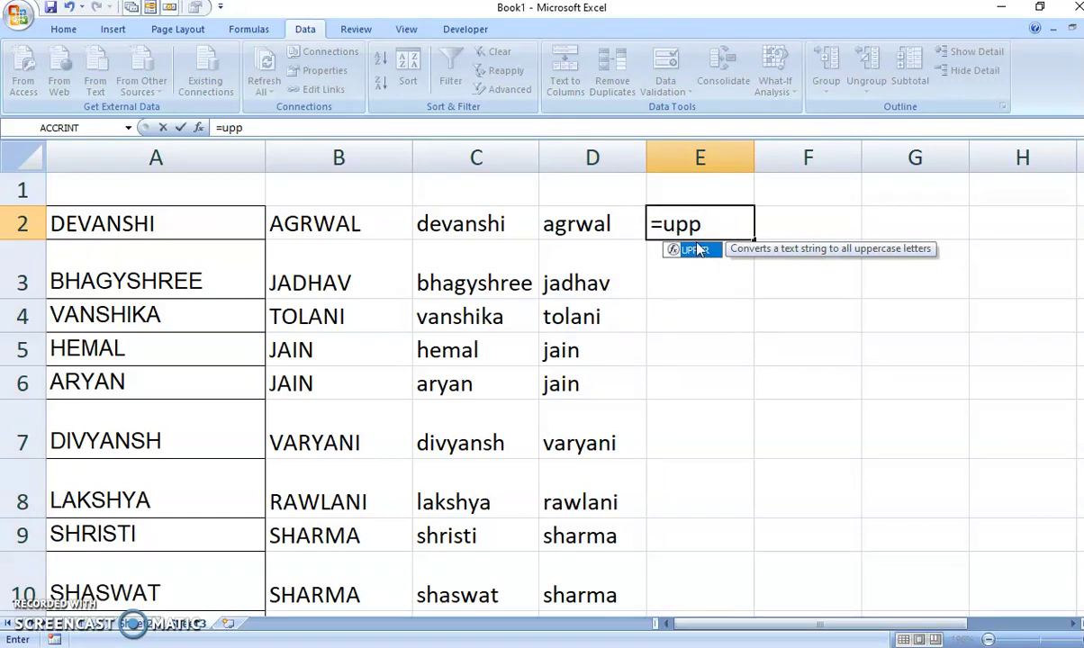
{"action": "key", "text": "BackSpace"}
{"action": "key", "text": "BackSpace"}
{"action": "key", "text": "BackSpace"}
{"action": "key", "text": "BackSpace"}
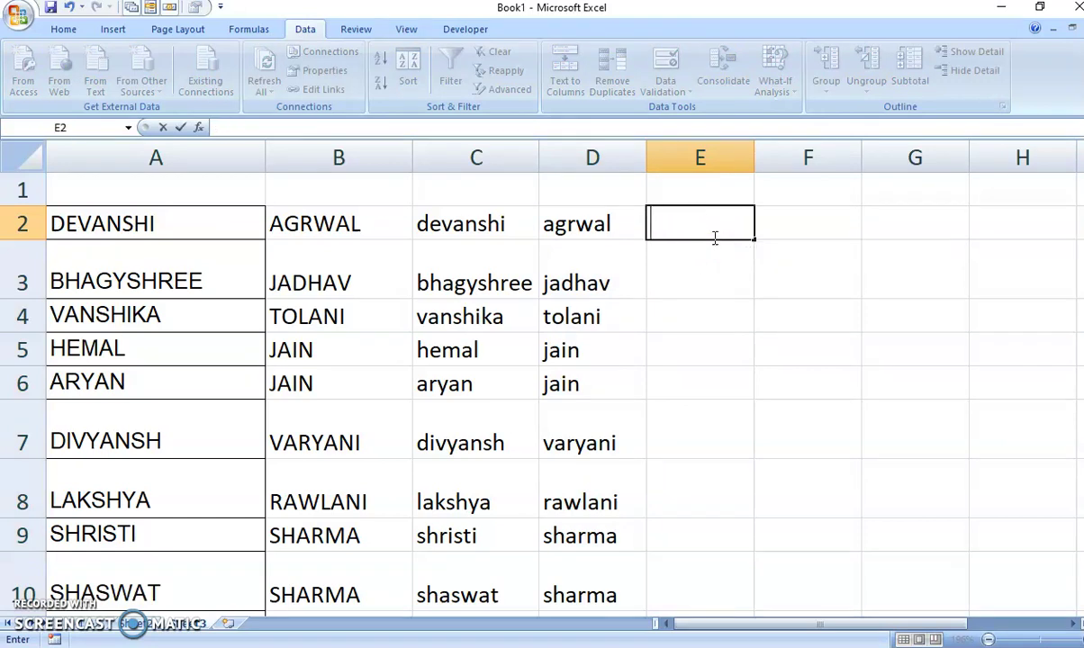
{"action": "key", "text": "Return"}
{"action": "left_click", "coordinate": [687, 226]}
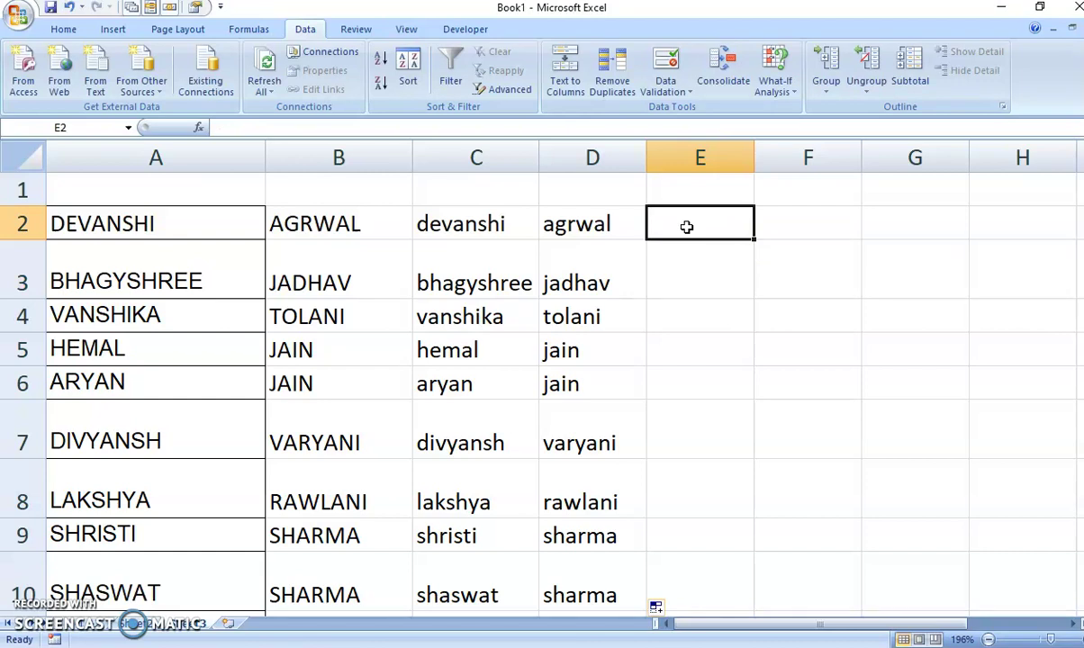
{"action": "type", "text": "=conc"}
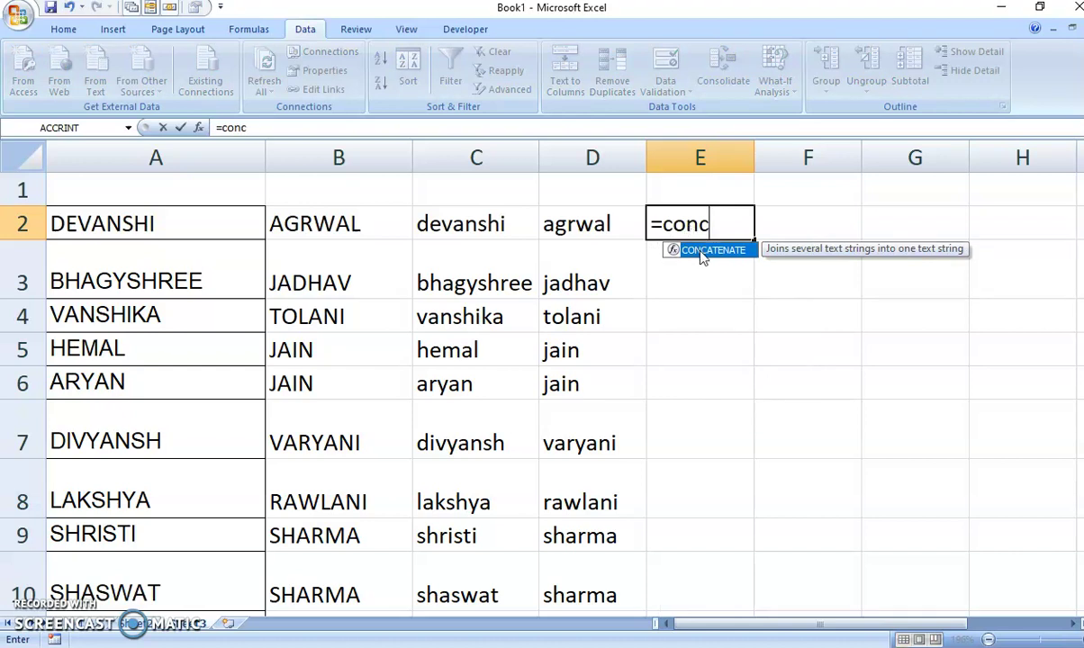
{"action": "double_click", "coordinate": [703, 252]}
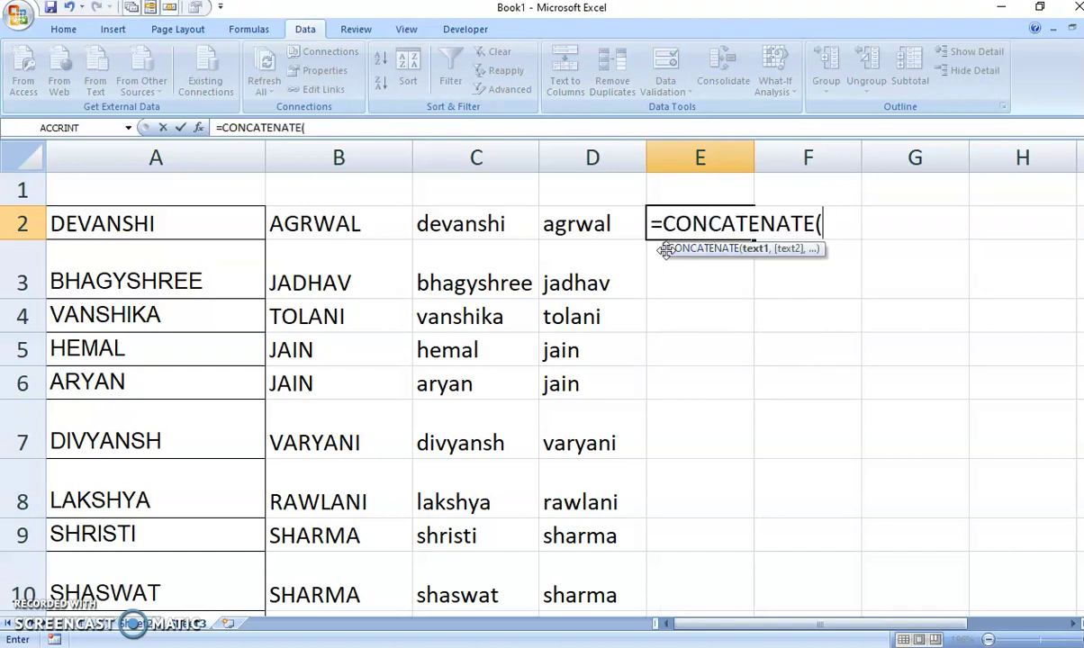
{"action": "left_click", "coordinate": [457, 232]}
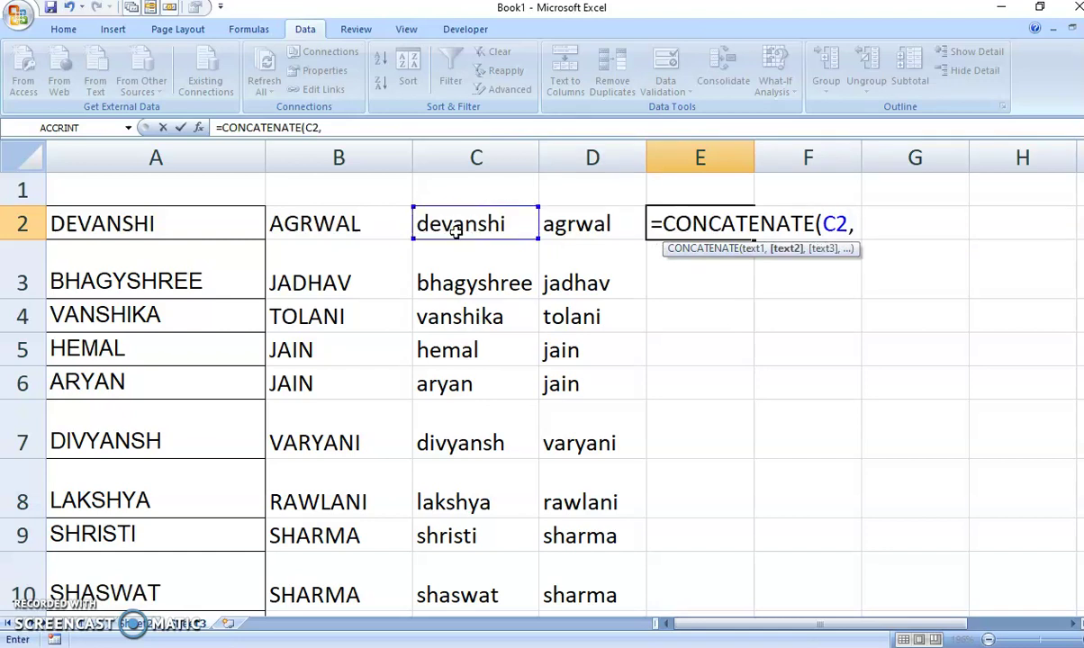
{"action": "type", "text": "\"."}
{"action": "type", "text": "\""}
{"action": "type", "text": ","}
{"action": "left_click", "coordinate": [555, 233]}
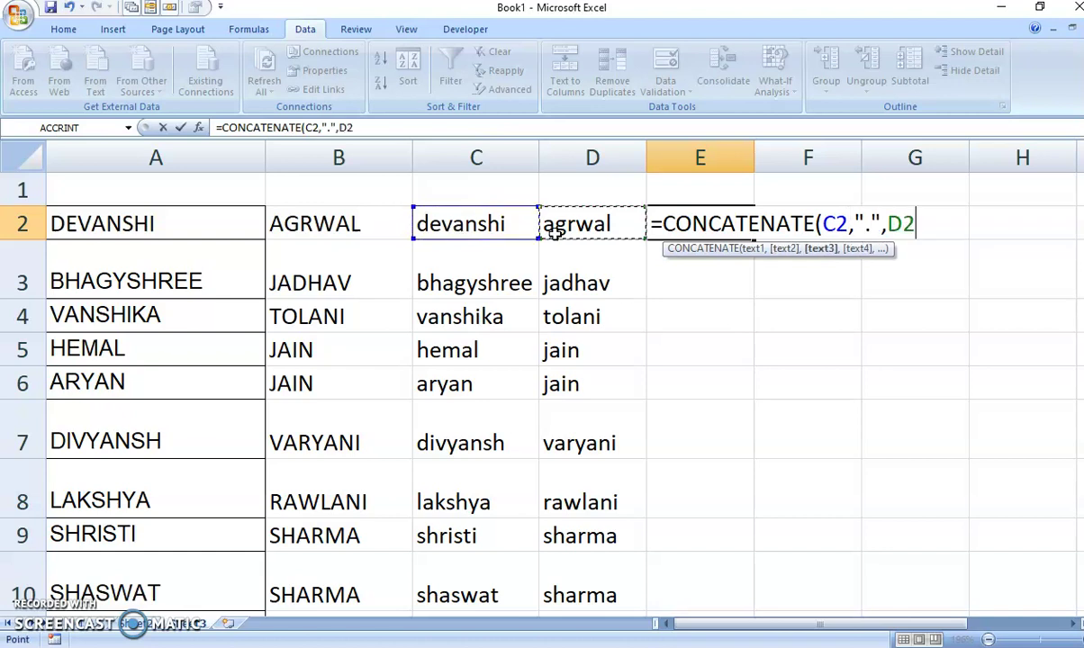
{"action": "type", "text": ",\"@"}
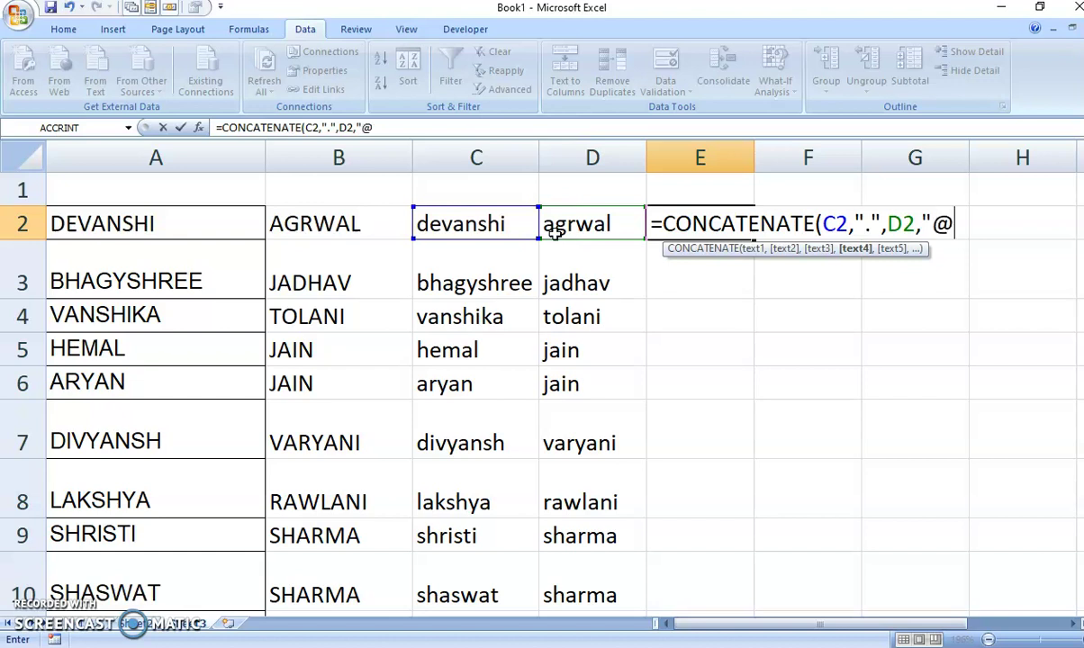
{"action": "type", "text": "ron"}
{"action": "type", "text": ",tech"}
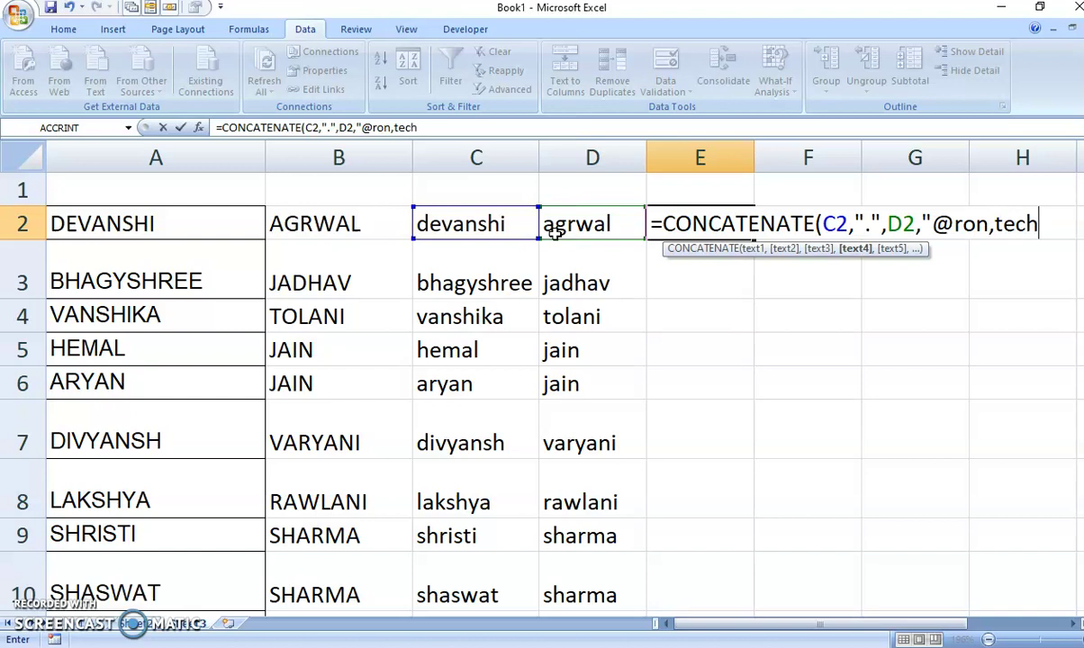
{"action": "key", "text": "BackSpace"}
{"action": "key", "text": "BackSpace"}
{"action": "key", "text": "BackSpace"}
{"action": "key", "text": "BackSpace"}
{"action": "key", "text": "BackSpace"}
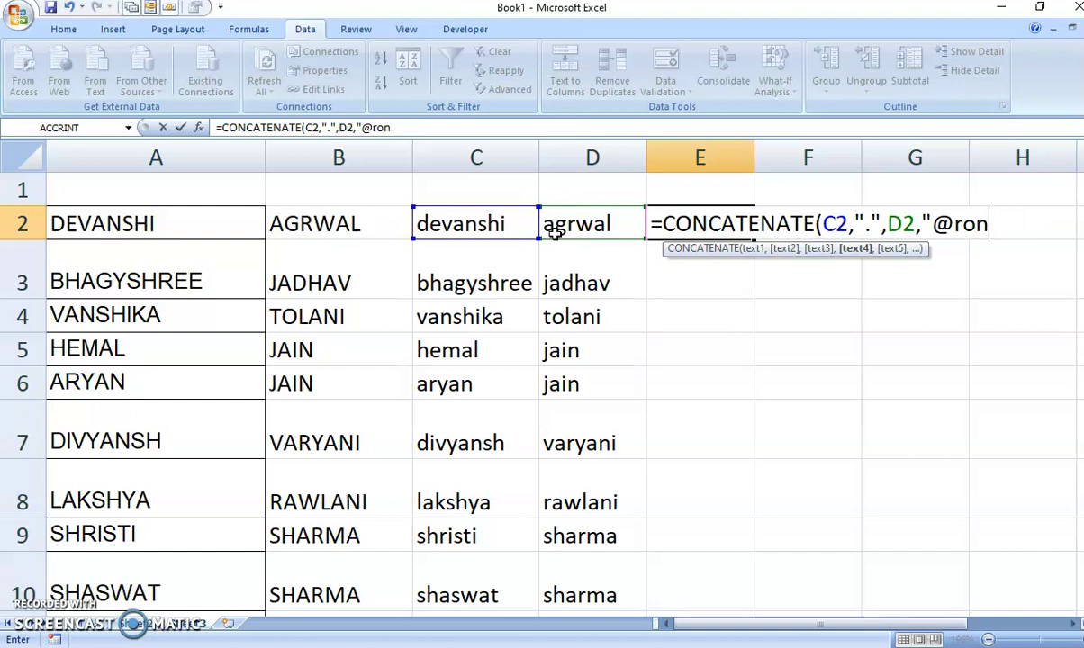
{"action": "type", "text": ".tec"}
{"action": "key", "text": "BackSpace"}
{"action": "key", "text": "BackSpace"}
{"action": "key", "text": "BackSpace"}
{"action": "key", "text": "BackSpace"}
{"action": "type", "text": "tech.com\""}
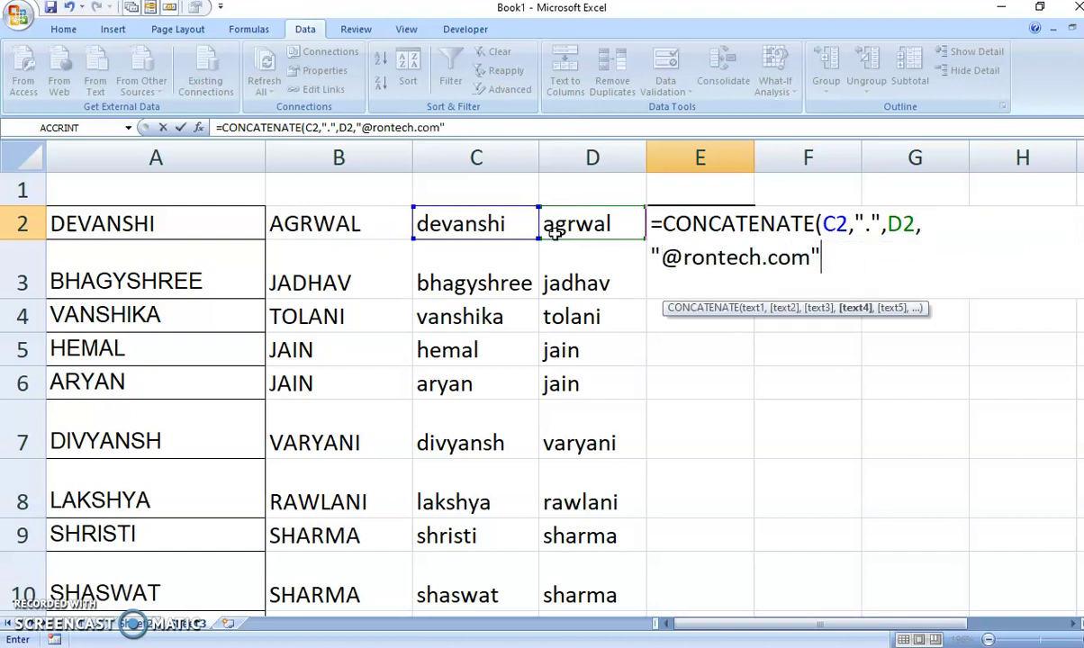
{"action": "type", "text": ")"}
{"action": "key", "text": "Return"}
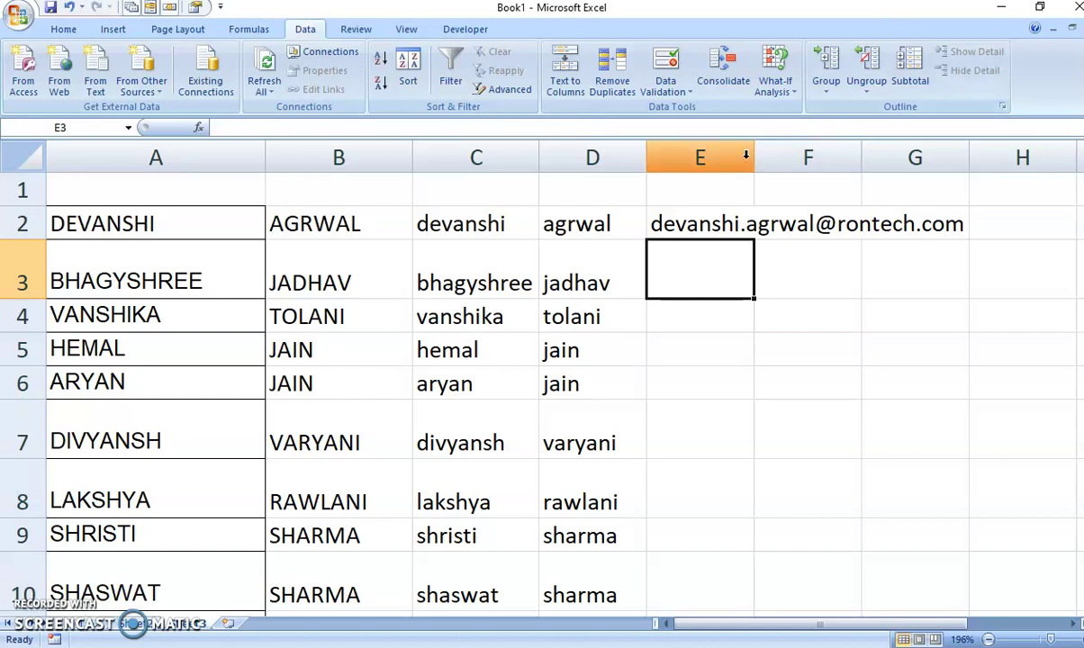
- Autofit column E and fill the E2 email formula down to E23
{"action": "double_click", "coordinate": [754, 150]}
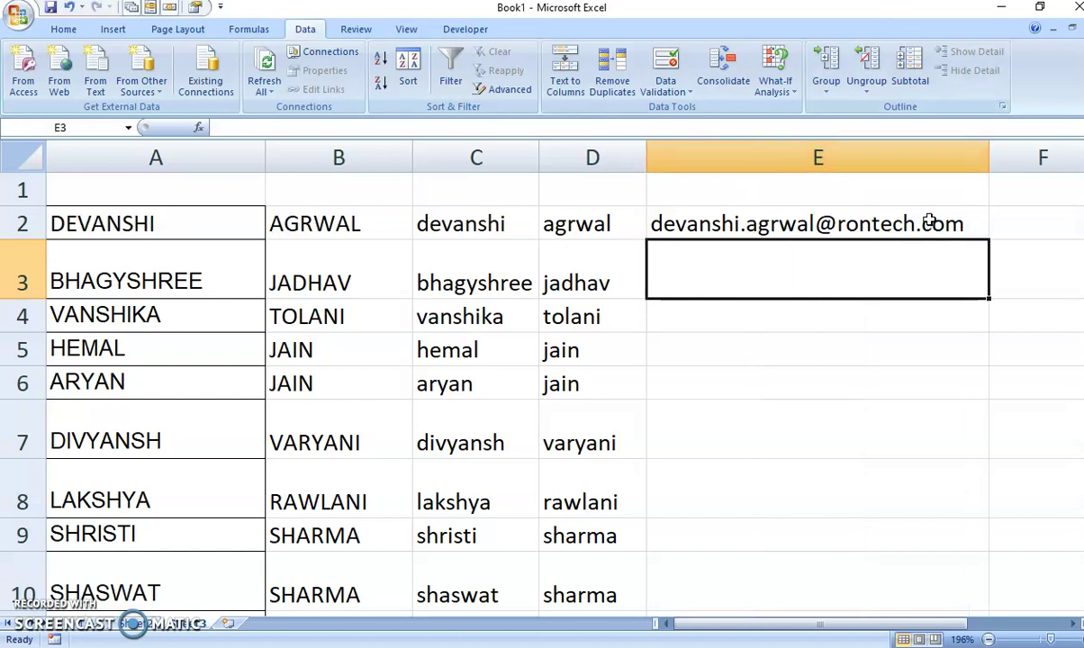
{"action": "left_click", "coordinate": [875, 213]}
{"action": "left_click_drag", "start_coordinate": [990, 241], "coordinate": [975, 603]}
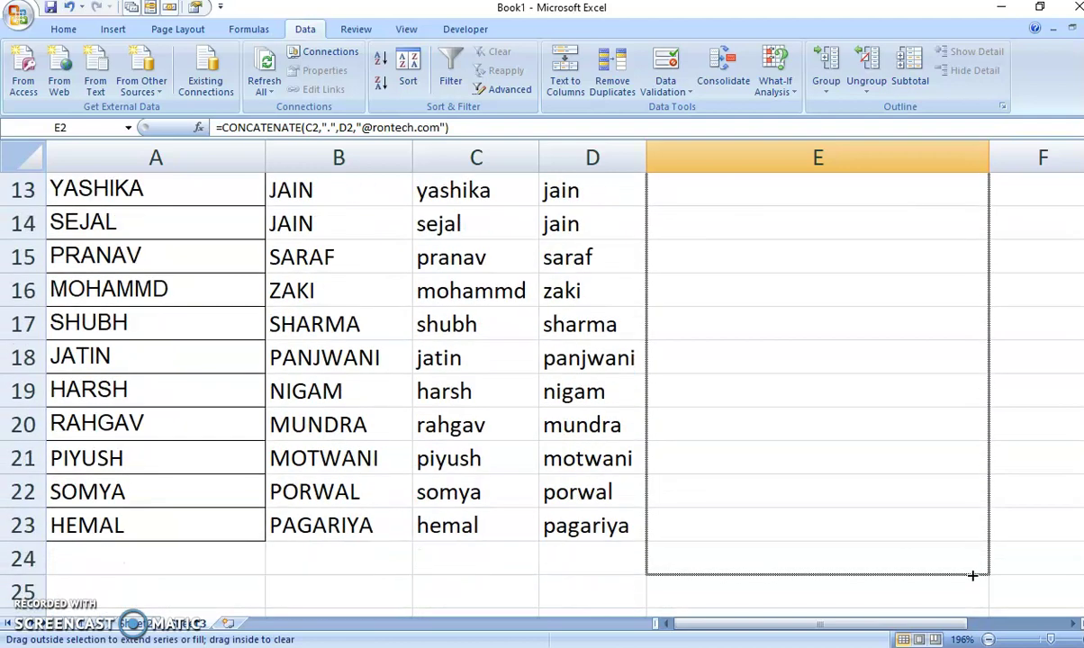
{"action": "left_click_drag", "start_coordinate": [975, 603], "coordinate": [965, 544]}
{"action": "scroll", "coordinate": [998, 551], "scroll_direction": "up", "scroll_amount": 4}
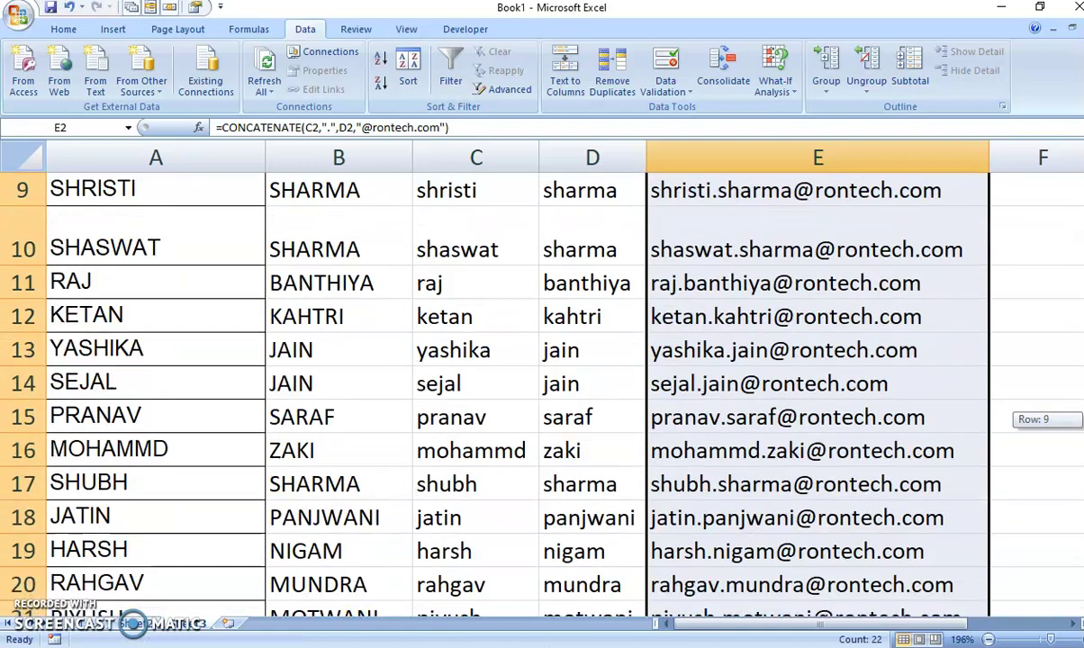